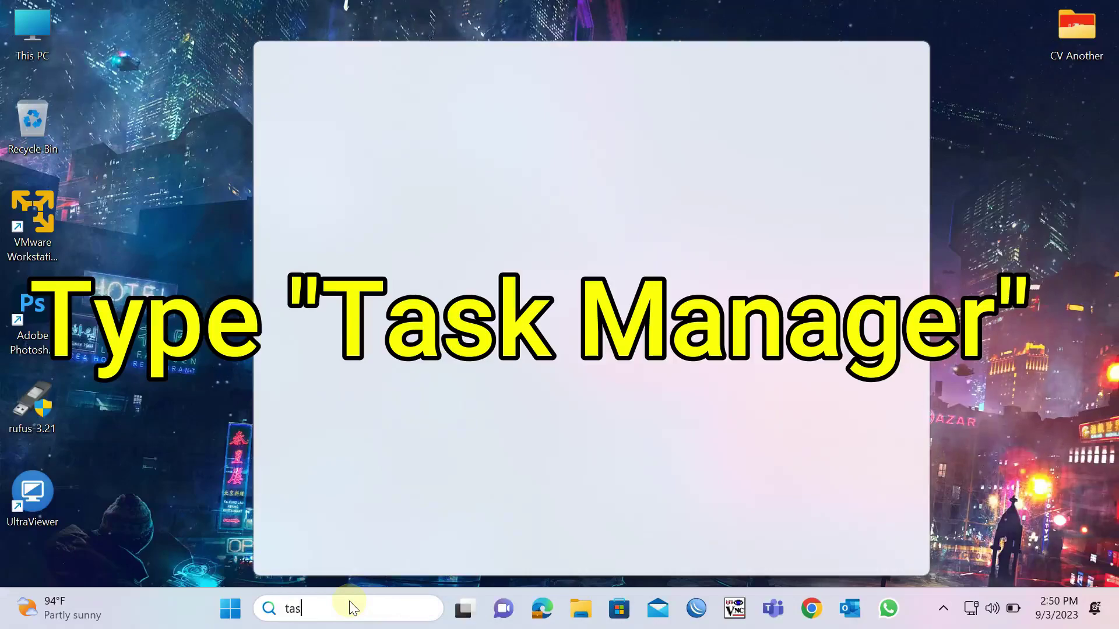
Search Windows for "task manager" and open the Task Manager app.
{"action": "type", "text": "manag"}
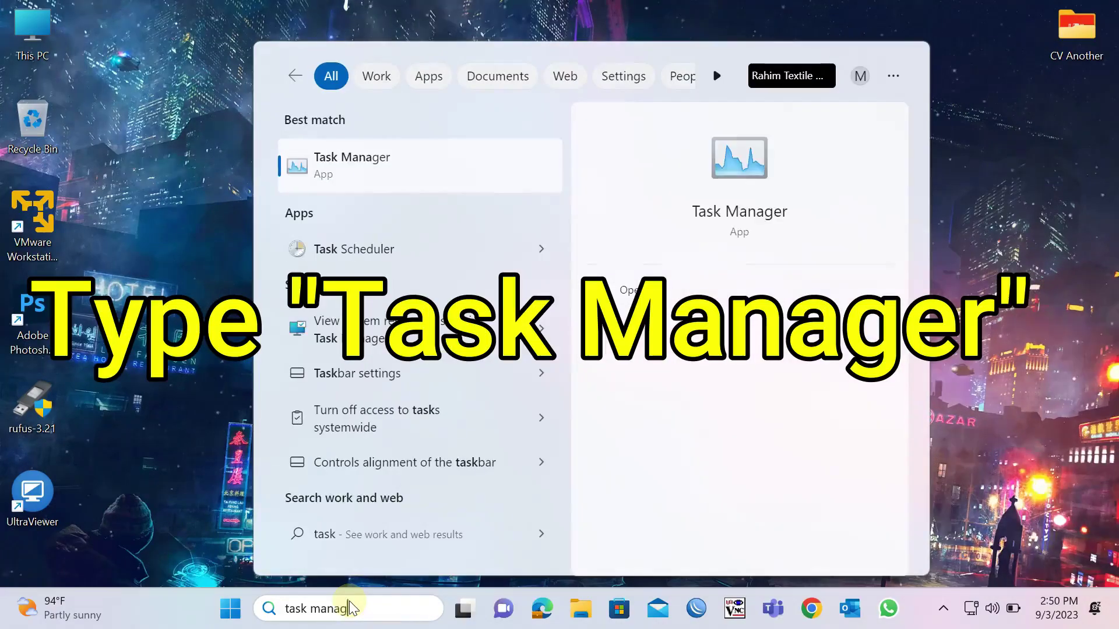
{"action": "type", "text": "er"}
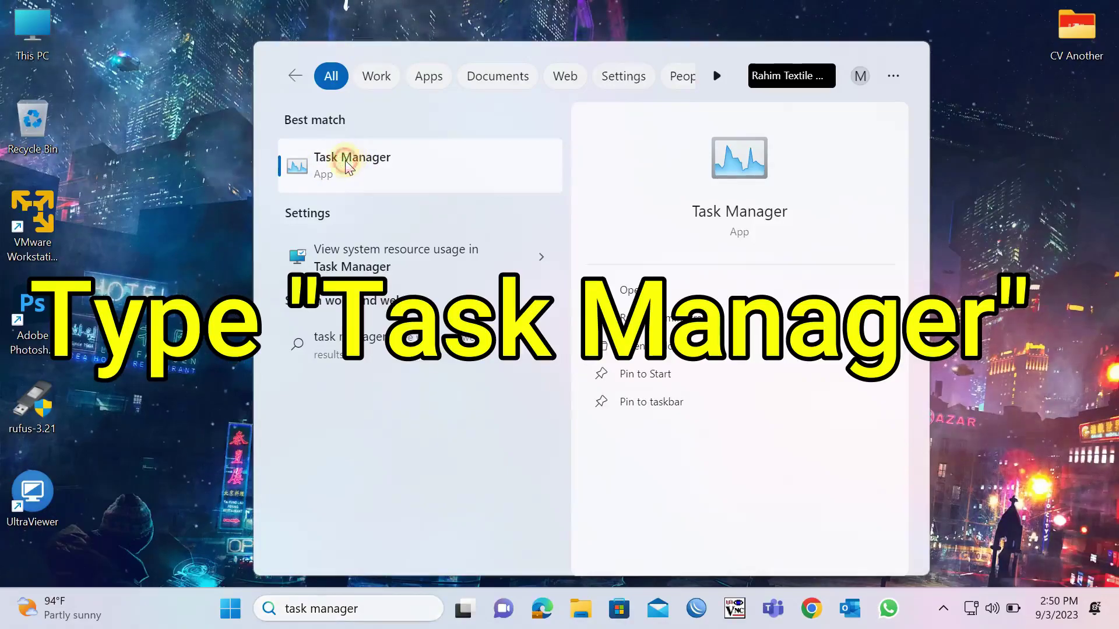
{"action": "left_click", "coordinate": [352, 161]}
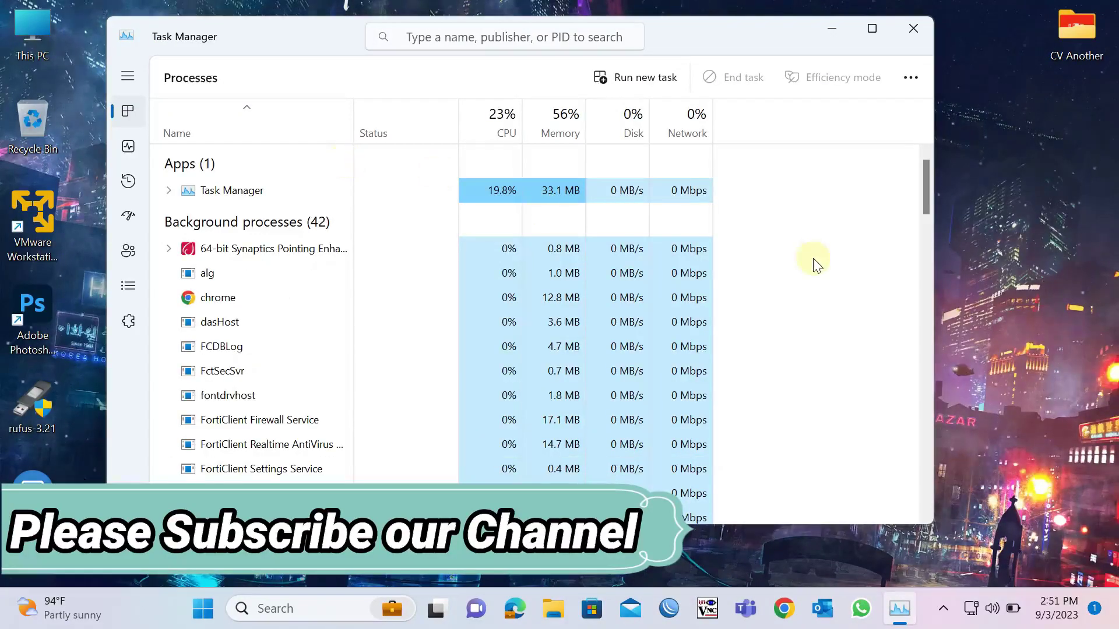
Restart the Windows Explorer process from the process list, and close Task Manager.
{"action": "scroll", "coordinate": [883, 220], "scroll_direction": "down", "scroll_amount": 4}
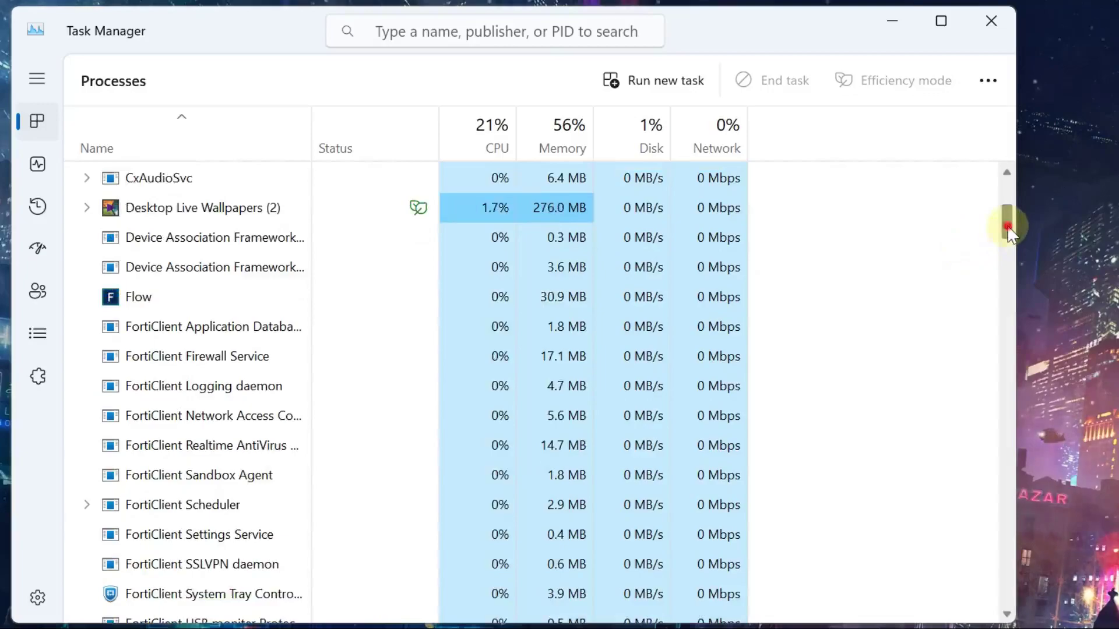
{"action": "left_click_drag", "start_coordinate": [1008, 228], "coordinate": [1027, 606]}
{"action": "left_click", "coordinate": [182, 498]}
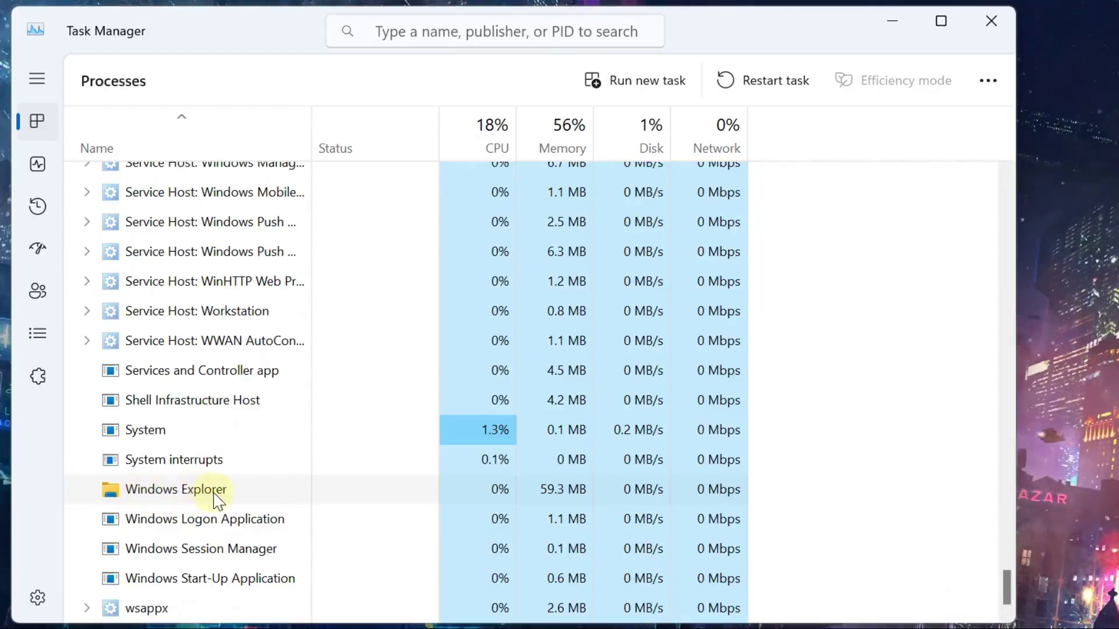
{"action": "right_click", "coordinate": [185, 495]}
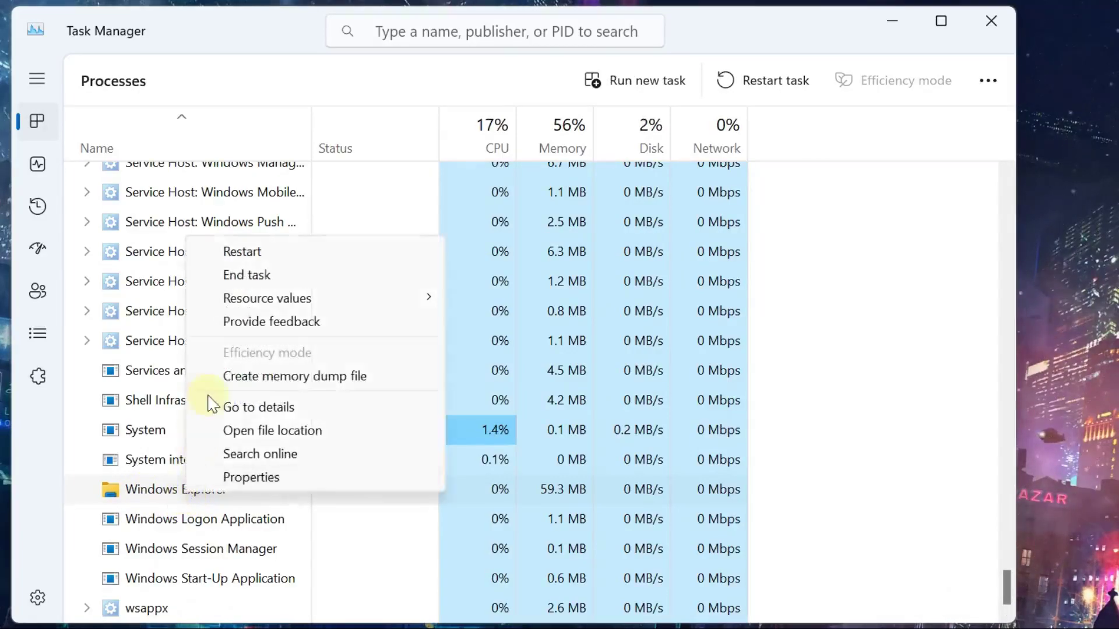
{"action": "left_click", "coordinate": [243, 253]}
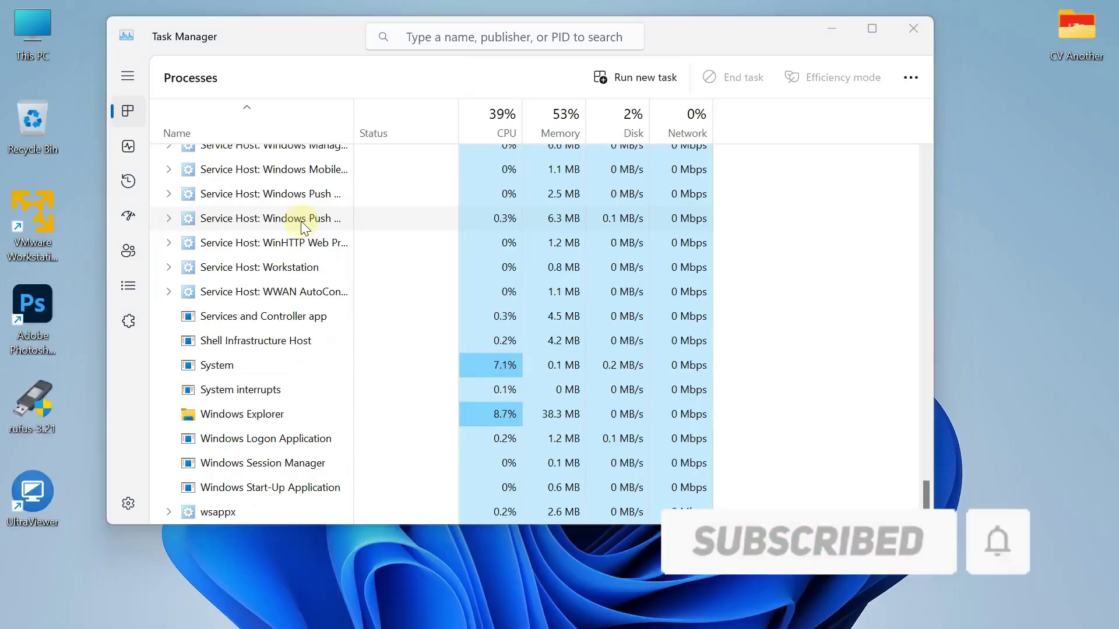
{"action": "left_click", "coordinate": [906, 29]}
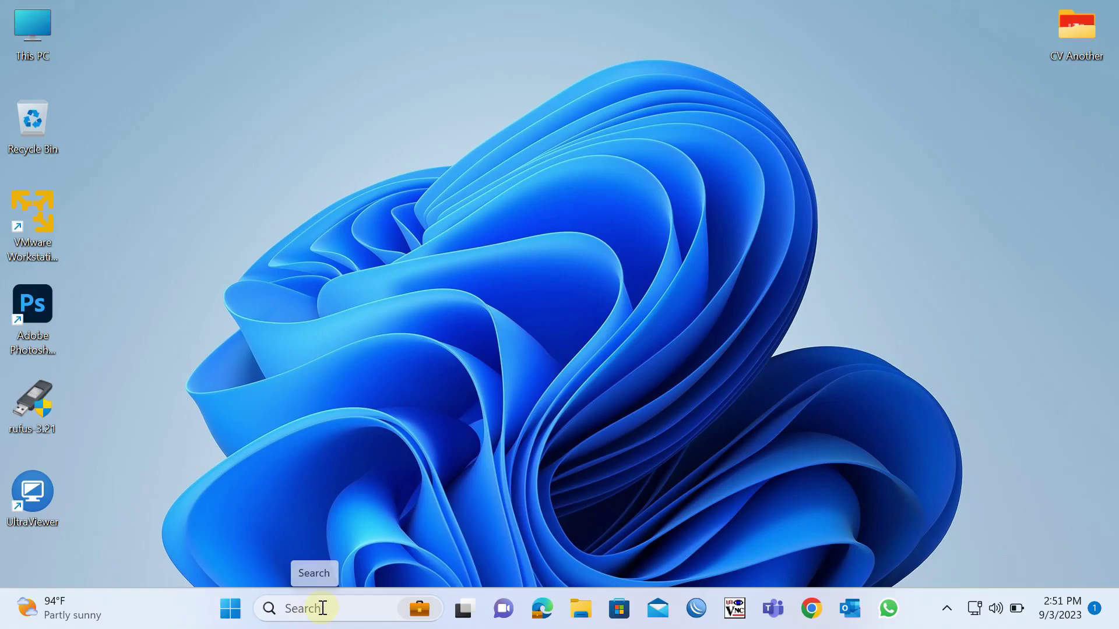
Search Windows for "settings" and open the Settings app.
{"action": "left_click", "coordinate": [322, 610]}
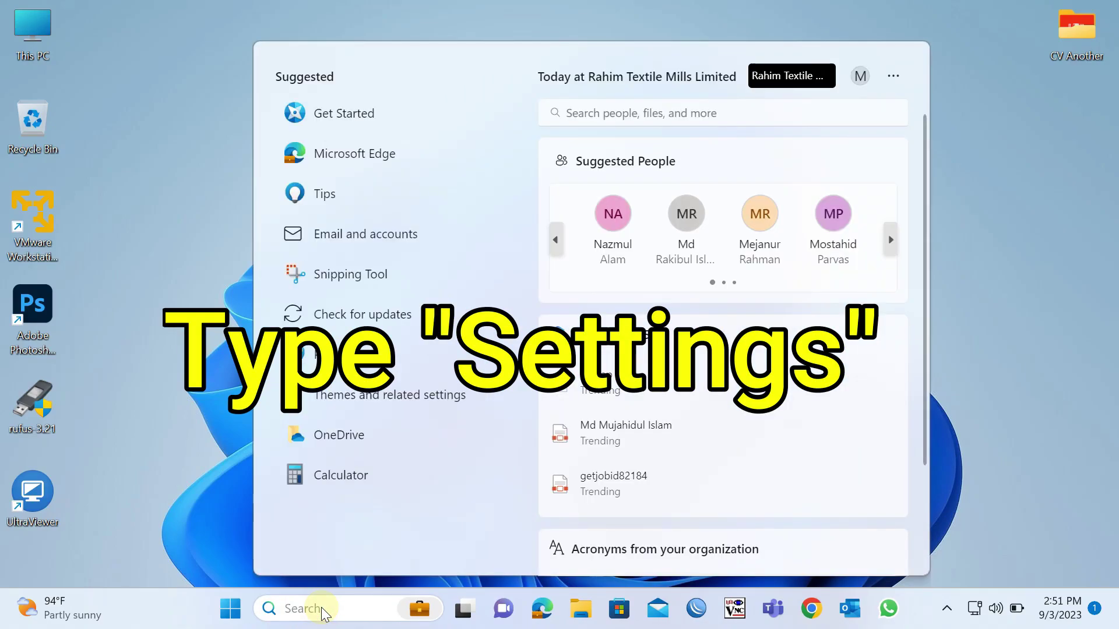
{"action": "type", "text": "settings"}
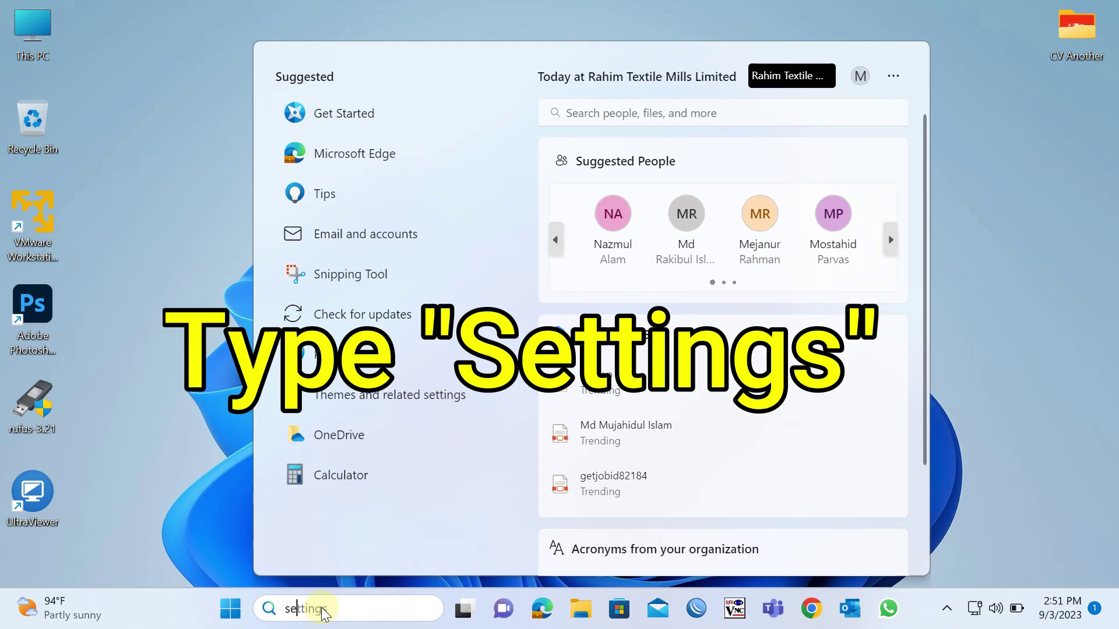
{"action": "type", "text": "tt"}
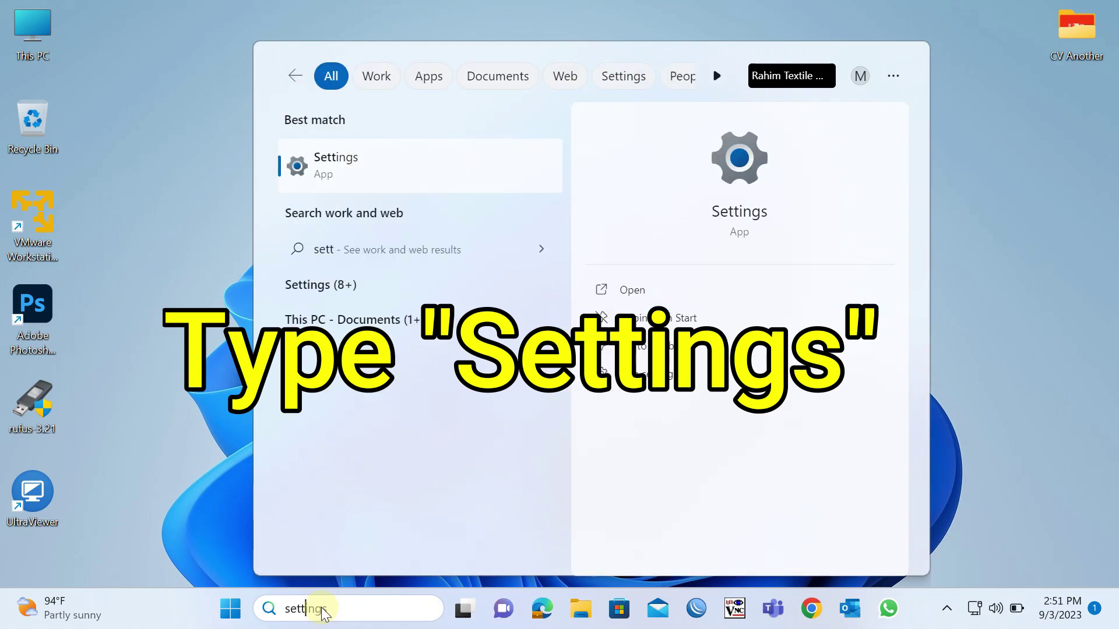
{"action": "type", "text": "ings"}
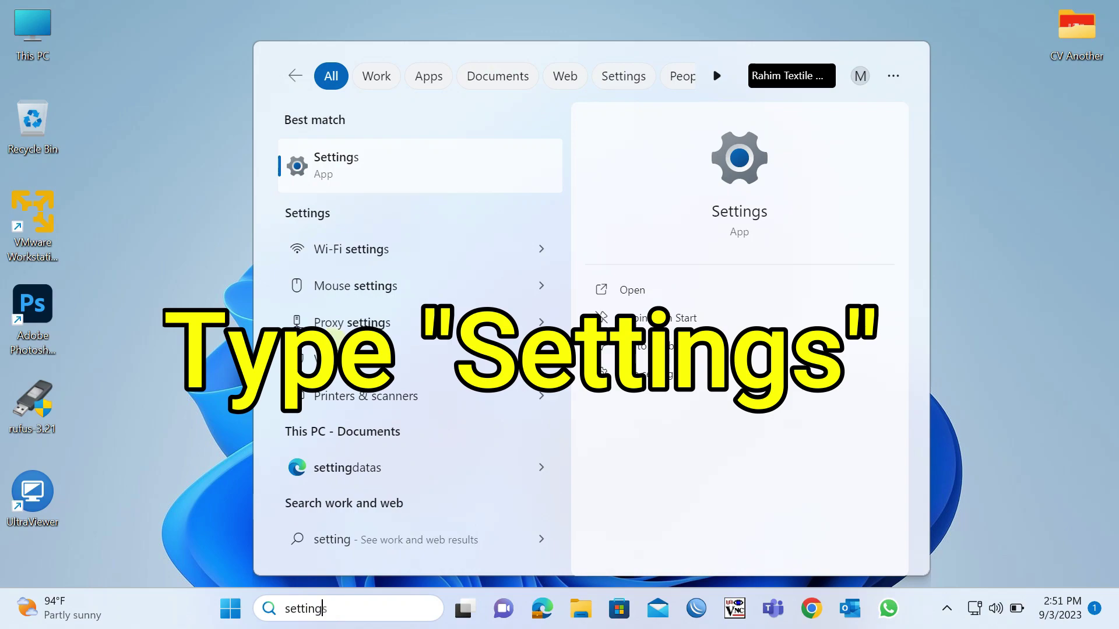
{"action": "left_click", "coordinate": [343, 168]}
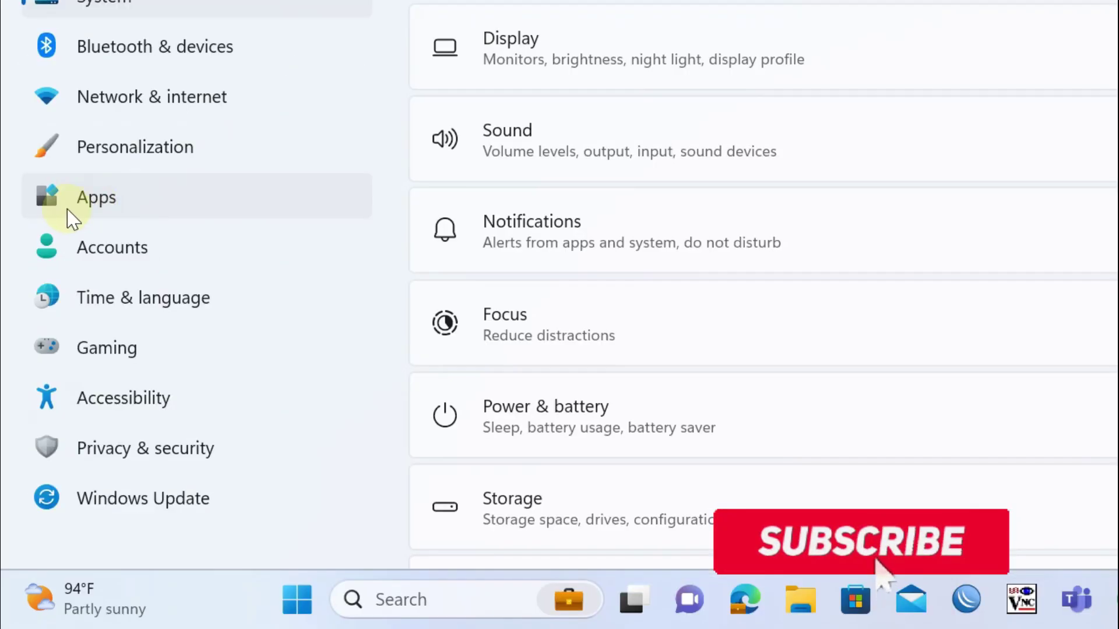
Open the list of startup apps in the Apps settings.
{"action": "left_click", "coordinate": [67, 333]}
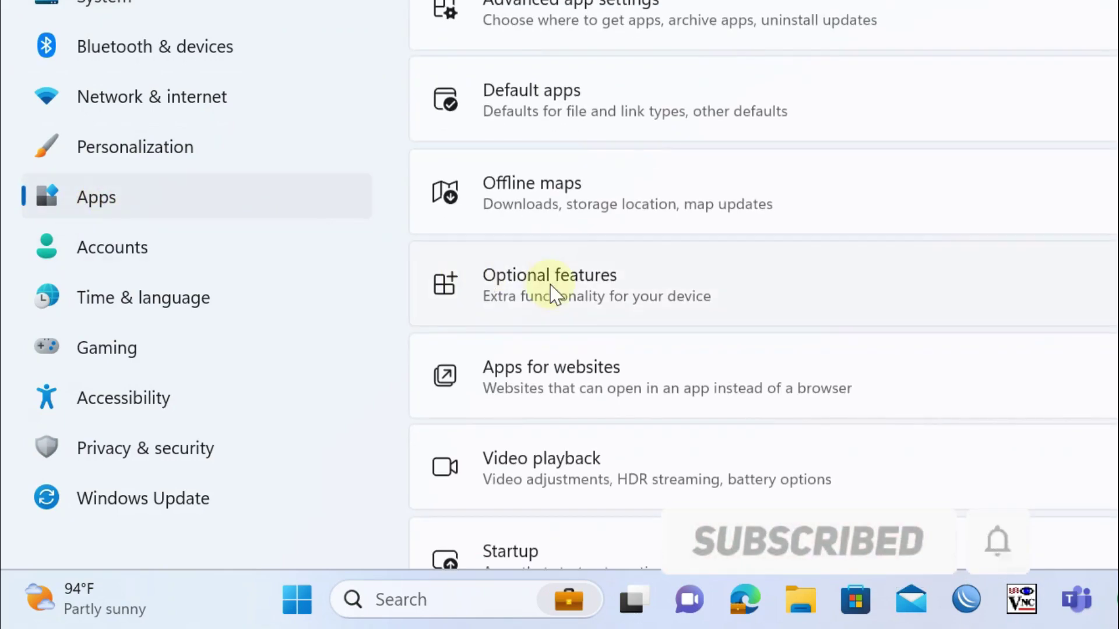
{"action": "scroll", "coordinate": [629, 297], "scroll_direction": "down", "scroll_amount": 2}
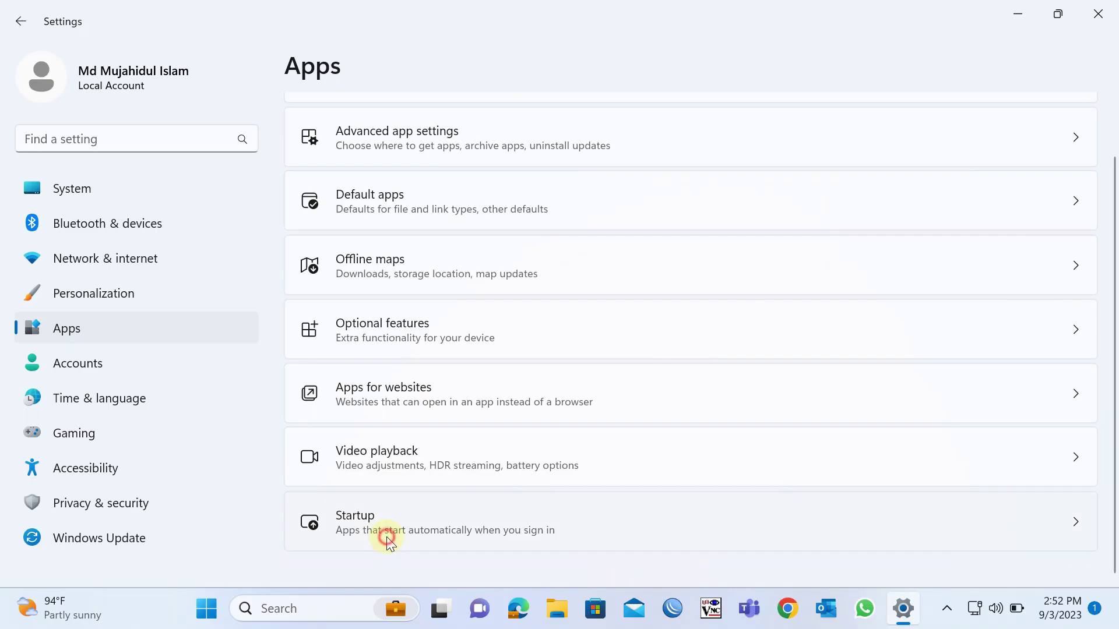
{"action": "left_click", "coordinate": [560, 506]}
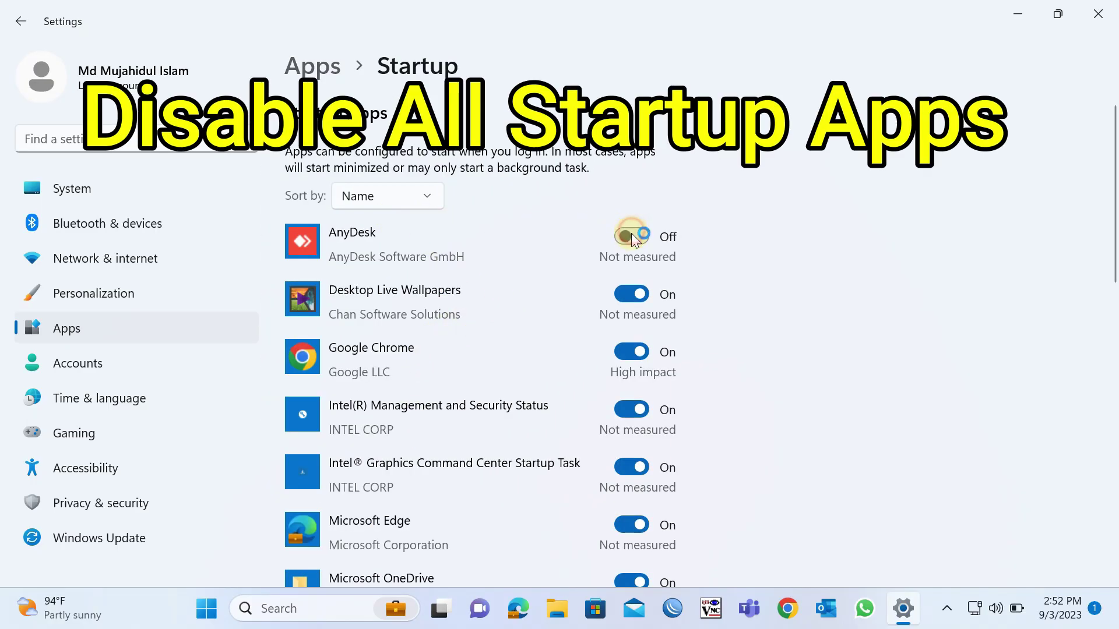
Turn off automatic startup for Google Chrome, Intel(R) Management and Security Status, and Intel Graphics Command Center Startup Task.
{"action": "left_click", "coordinate": [639, 298]}
{"action": "left_click", "coordinate": [635, 352]}
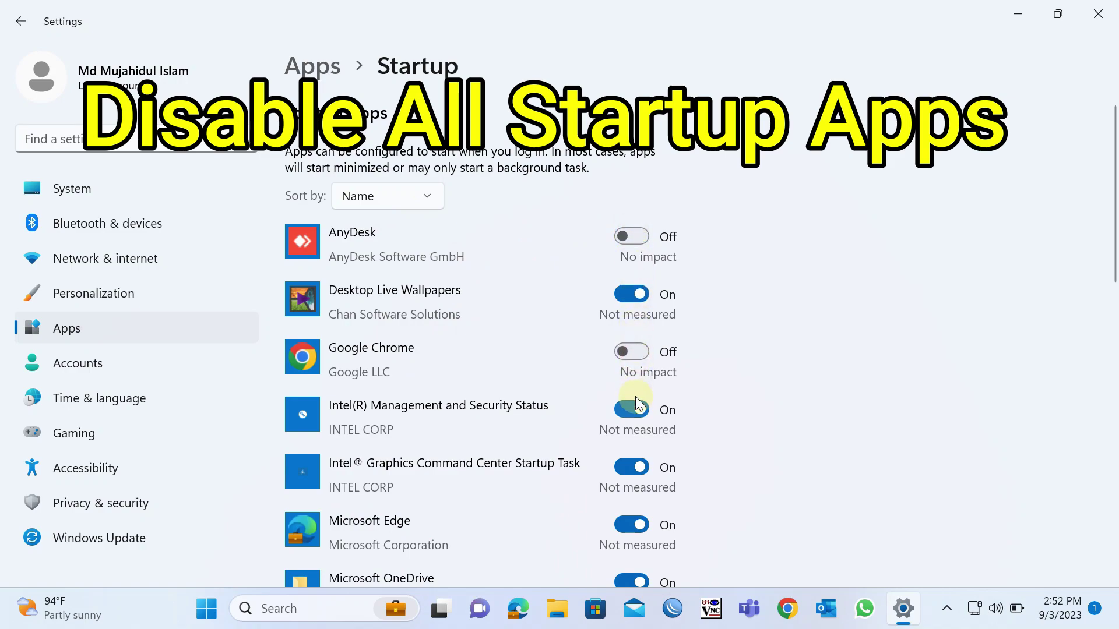
{"action": "left_click", "coordinate": [637, 410]}
{"action": "left_click", "coordinate": [635, 467]}
Turn off automatic startup for Microsoft Edge, Microsoft OneDrive, the enabled Microsoft Teams entry and Skype, and close Settings.
{"action": "scroll", "coordinate": [637, 463], "scroll_direction": "down", "scroll_amount": 1}
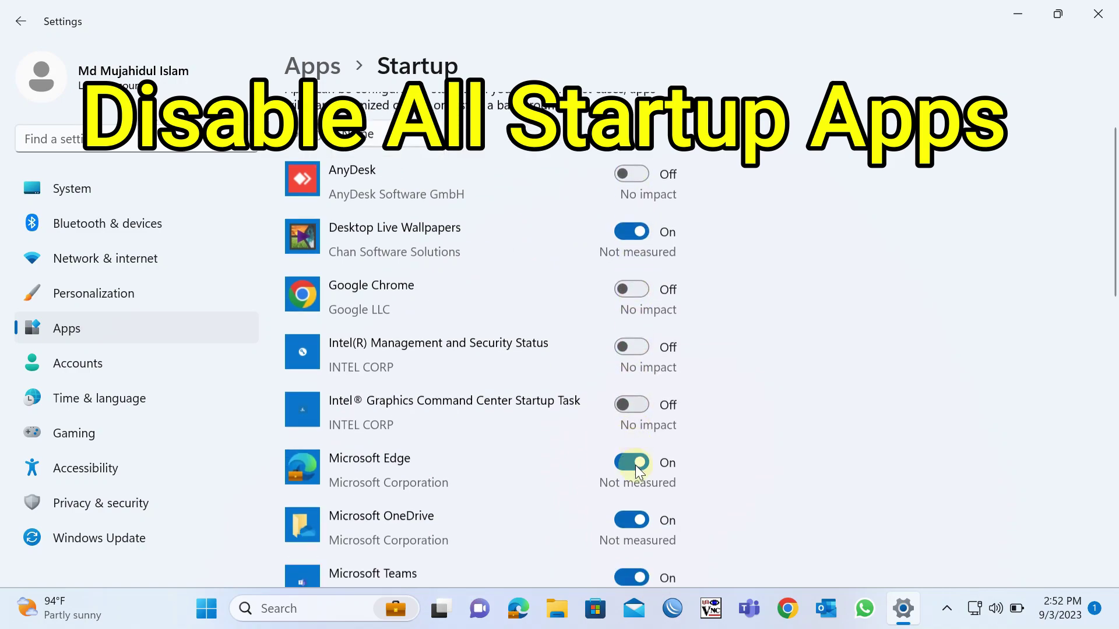
{"action": "left_click", "coordinate": [637, 450]}
{"action": "left_click", "coordinate": [633, 507]}
{"action": "scroll", "coordinate": [634, 501], "scroll_direction": "down", "scroll_amount": 3}
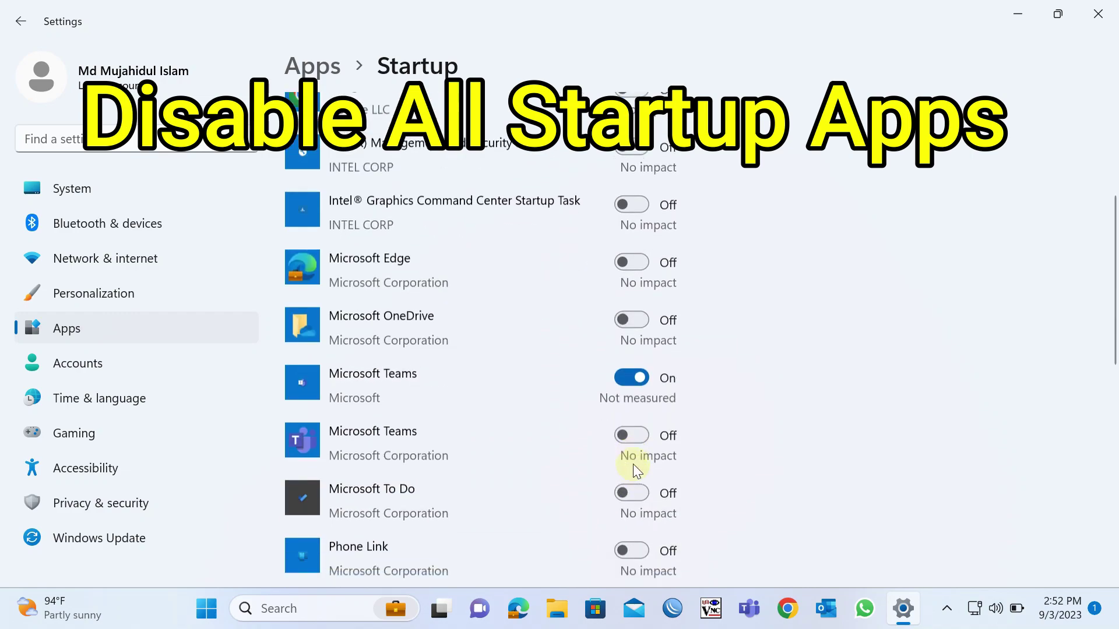
{"action": "left_click", "coordinate": [639, 350]}
{"action": "scroll", "coordinate": [638, 361], "scroll_direction": "down", "scroll_amount": 3}
{"action": "left_click", "coordinate": [637, 350]}
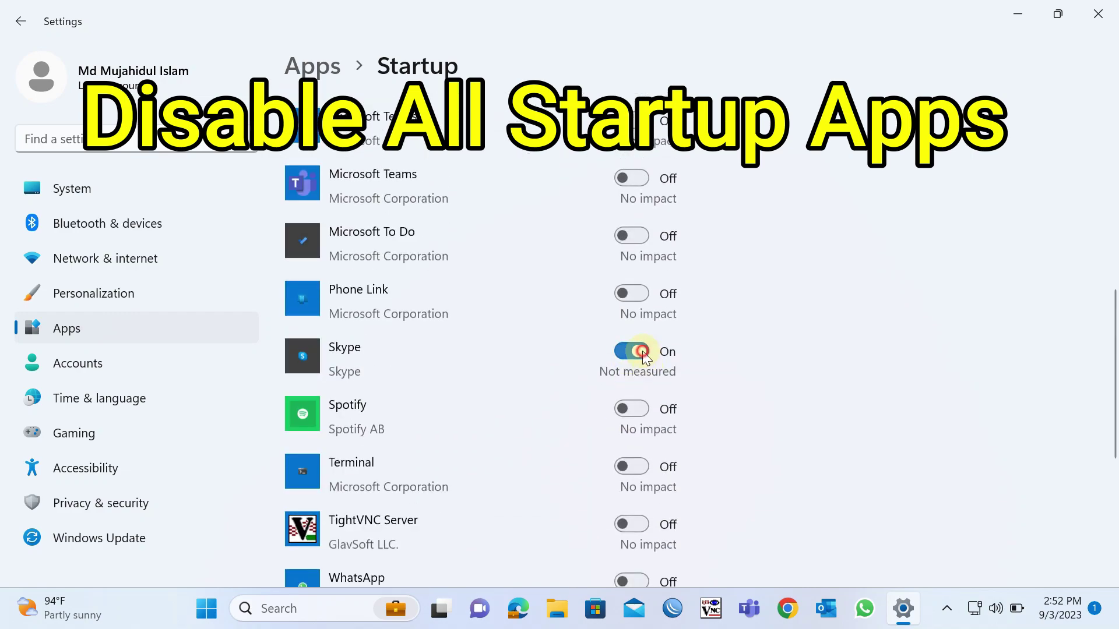
{"action": "scroll", "coordinate": [725, 275], "scroll_direction": "up", "scroll_amount": 8}
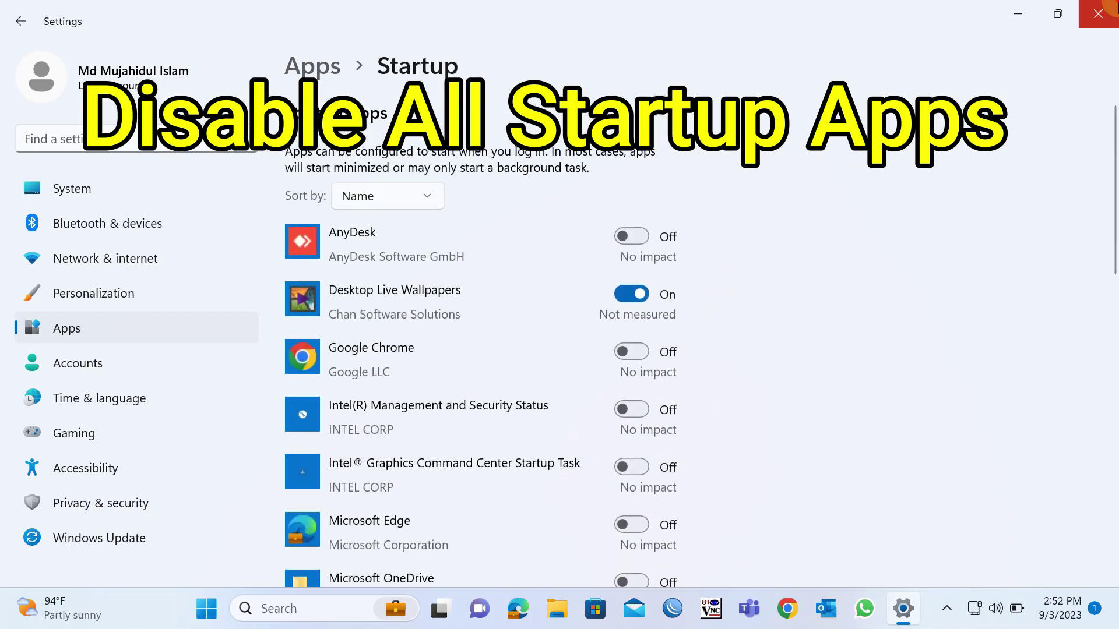
{"action": "left_click", "coordinate": [1108, 7]}
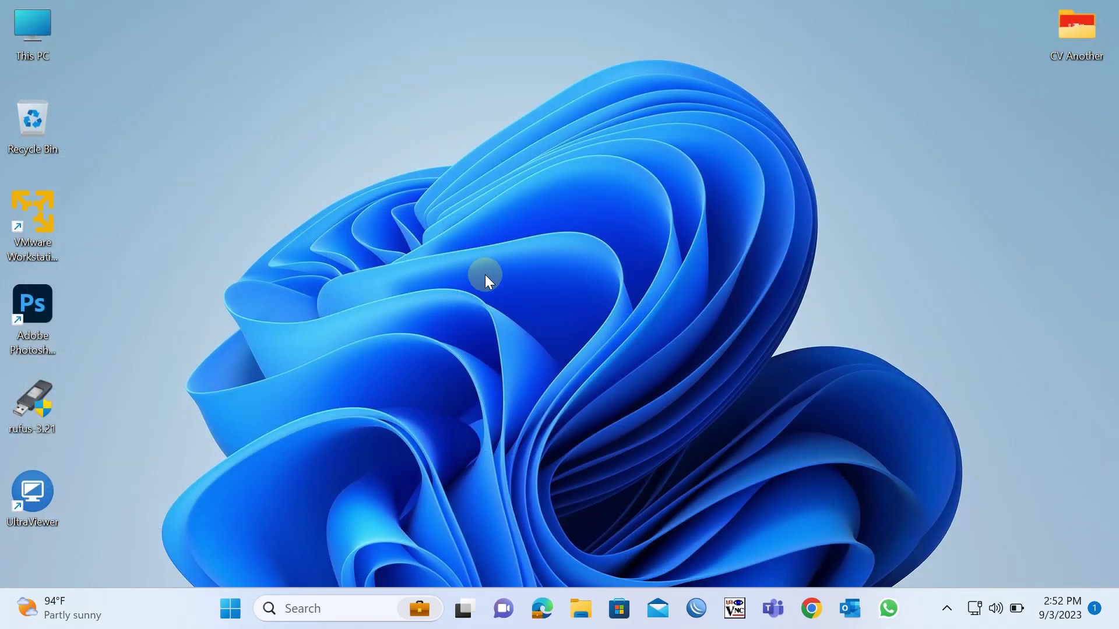
Search Windows for "edit power plan" and open the plan's advanced power settings.
{"action": "left_click", "coordinate": [312, 606]}
{"action": "type", "text": "e"}
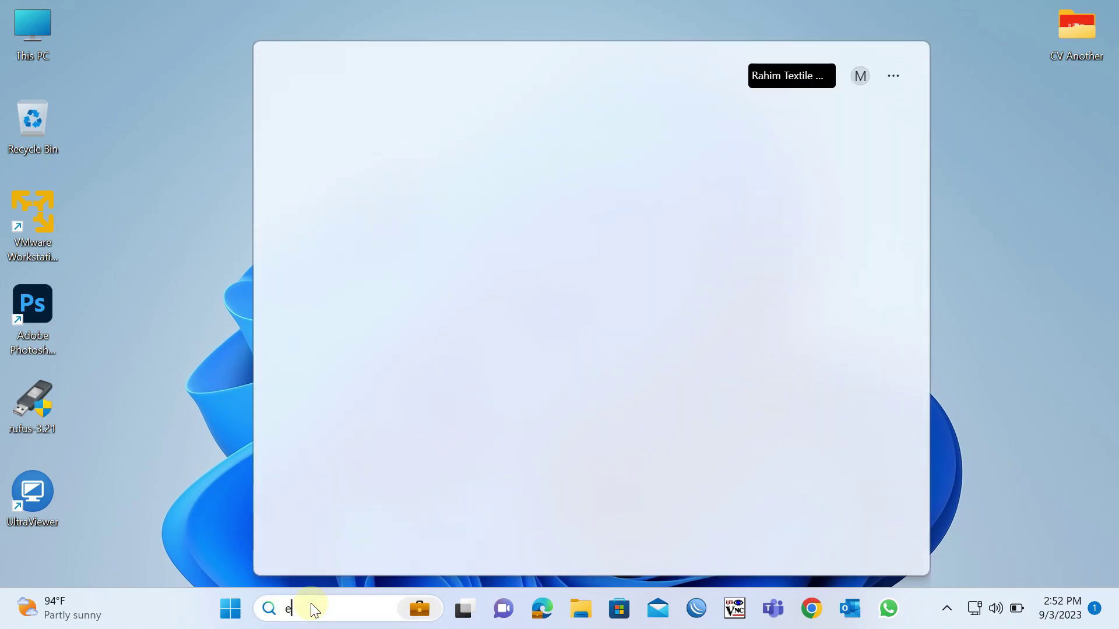
{"action": "type", "text": "dit"}
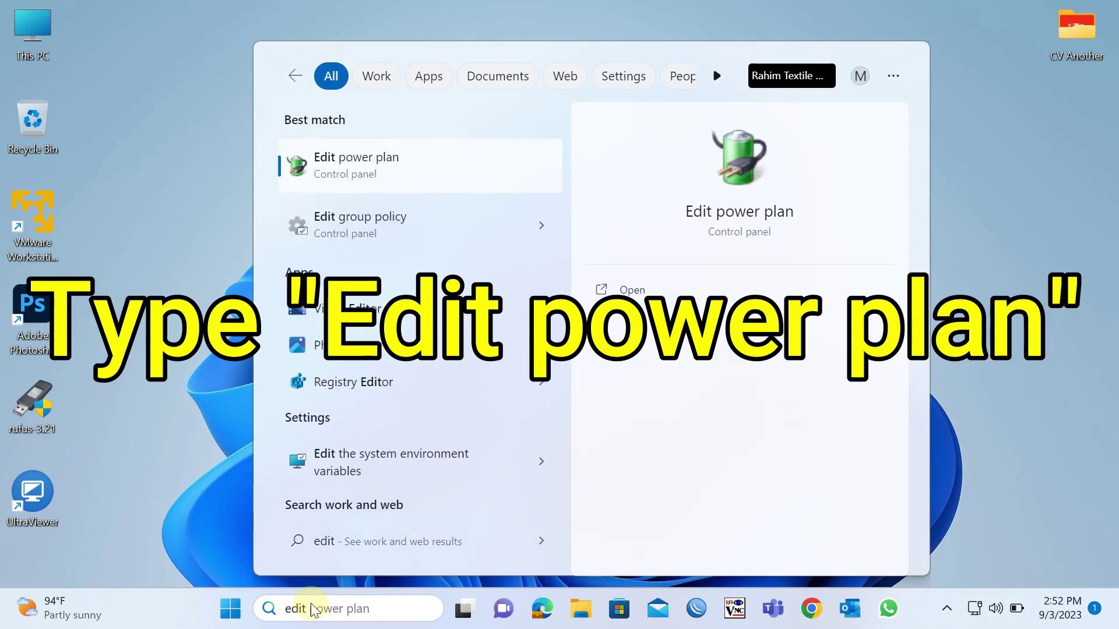
{"action": "type", "text": " power"}
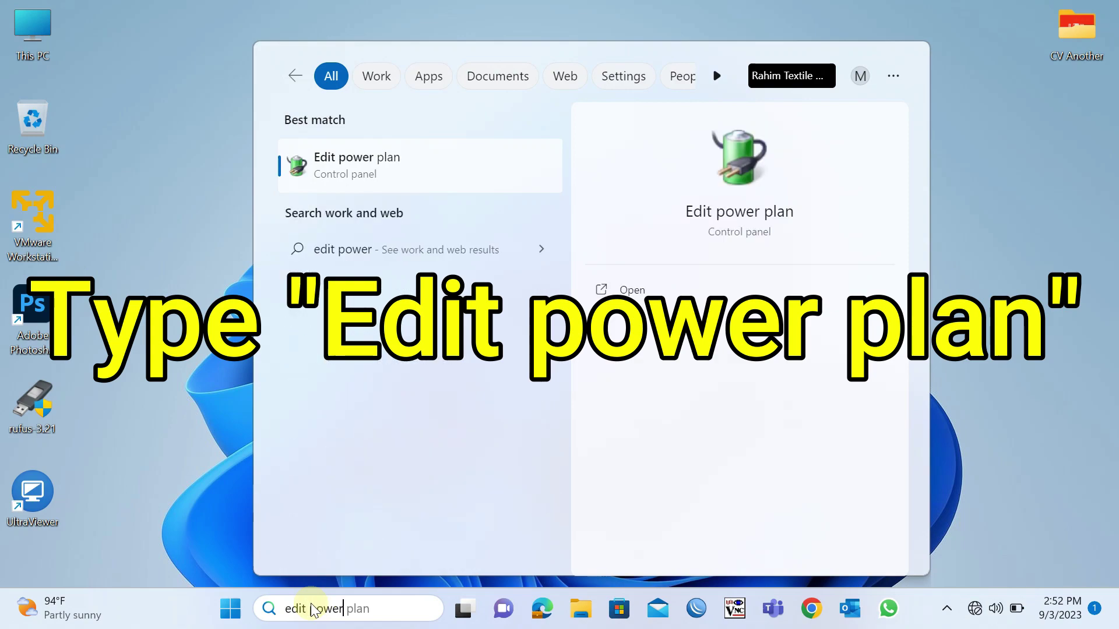
{"action": "type", "text": " plan"}
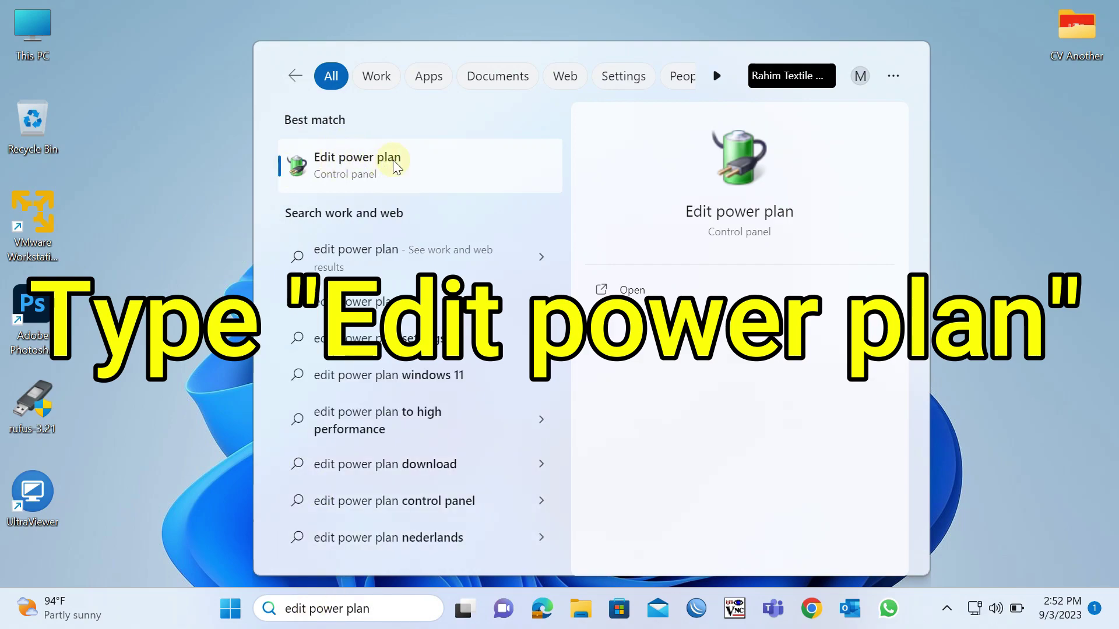
{"action": "left_click", "coordinate": [363, 167]}
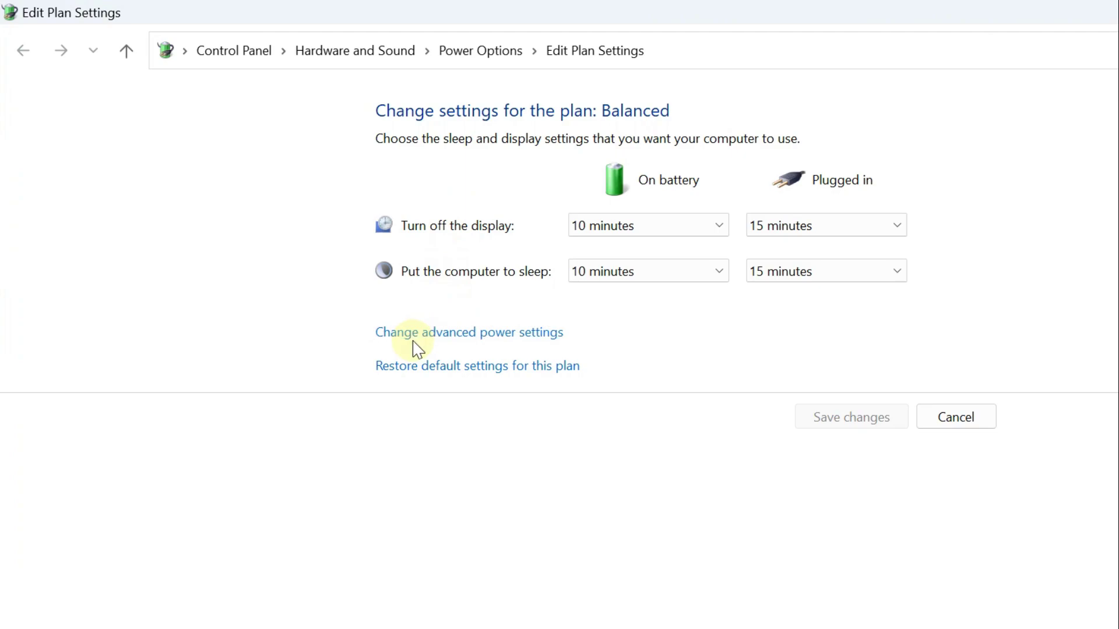
{"action": "left_click", "coordinate": [485, 337]}
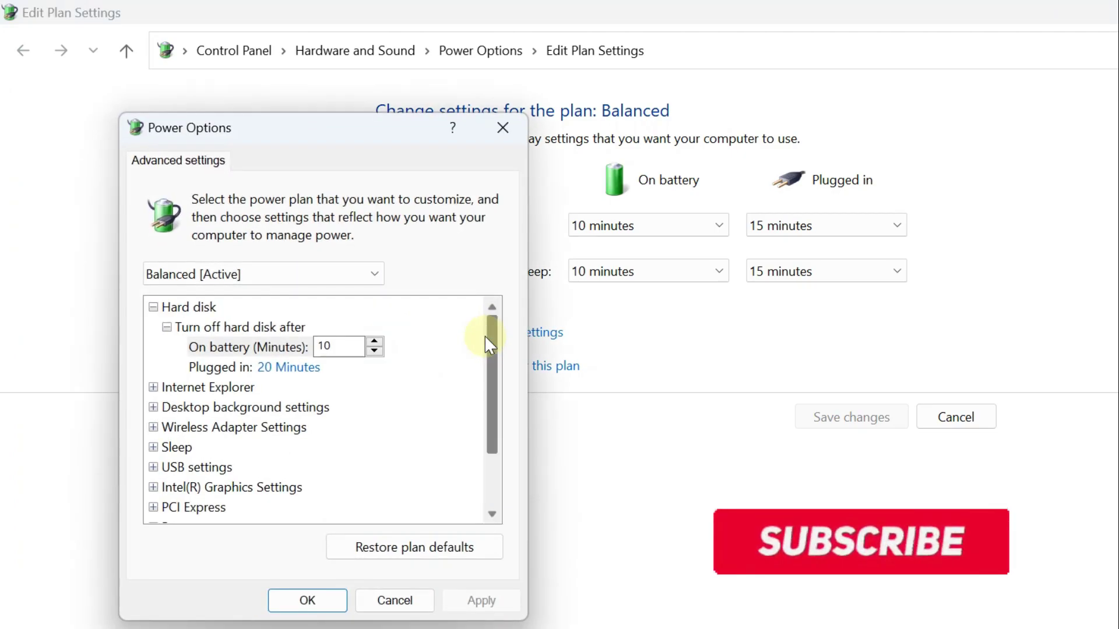
Set PCI Express Link State Power Management on battery to Off, apply the change, and close the power plan windows.
{"action": "scroll", "coordinate": [224, 357], "scroll_direction": "down", "scroll_amount": 2}
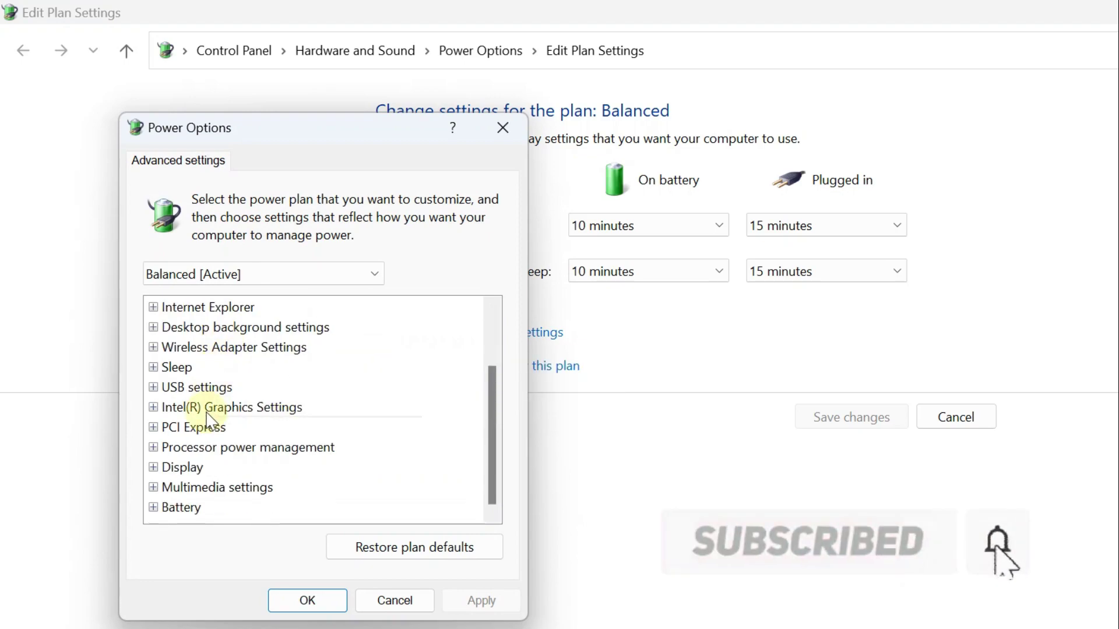
{"action": "left_click", "coordinate": [154, 428]}
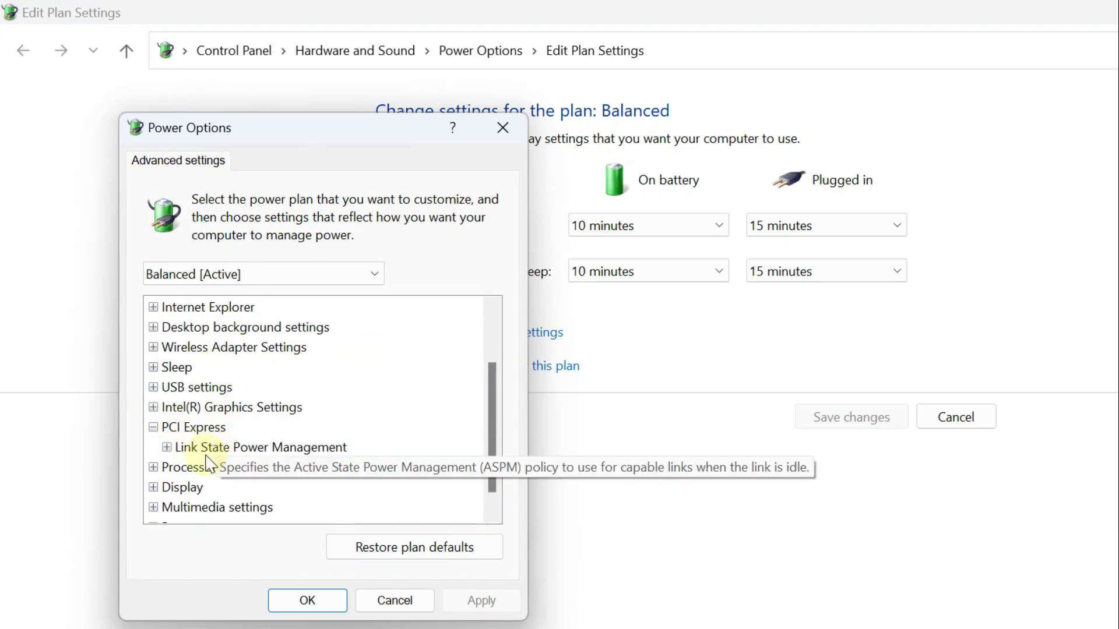
{"action": "left_click", "coordinate": [166, 447]}
{"action": "left_click", "coordinate": [302, 468]}
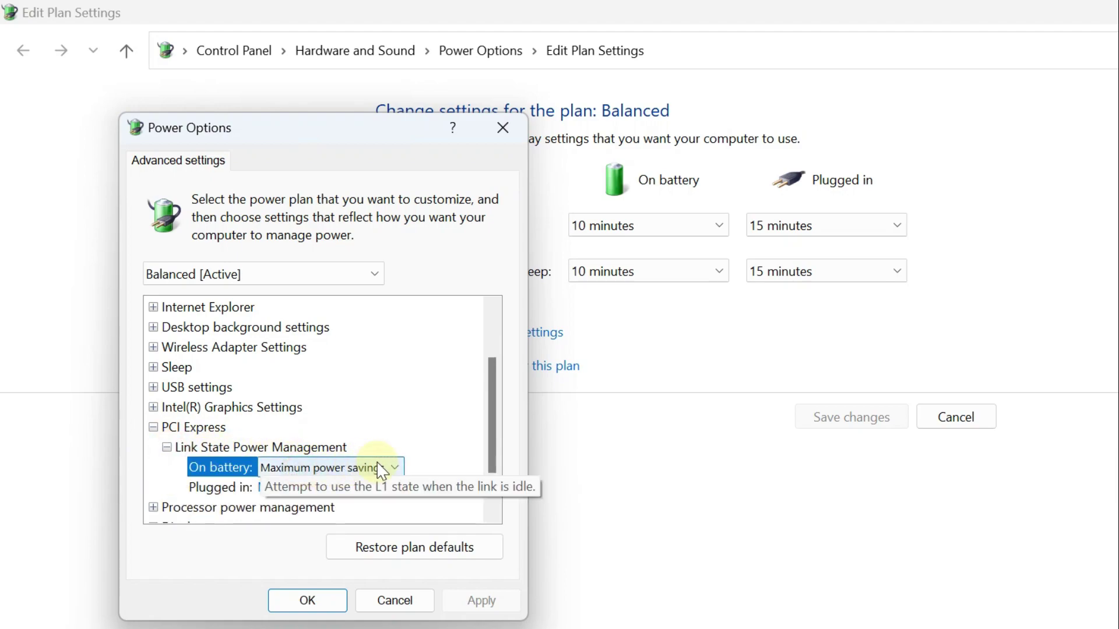
{"action": "left_click", "coordinate": [394, 467]}
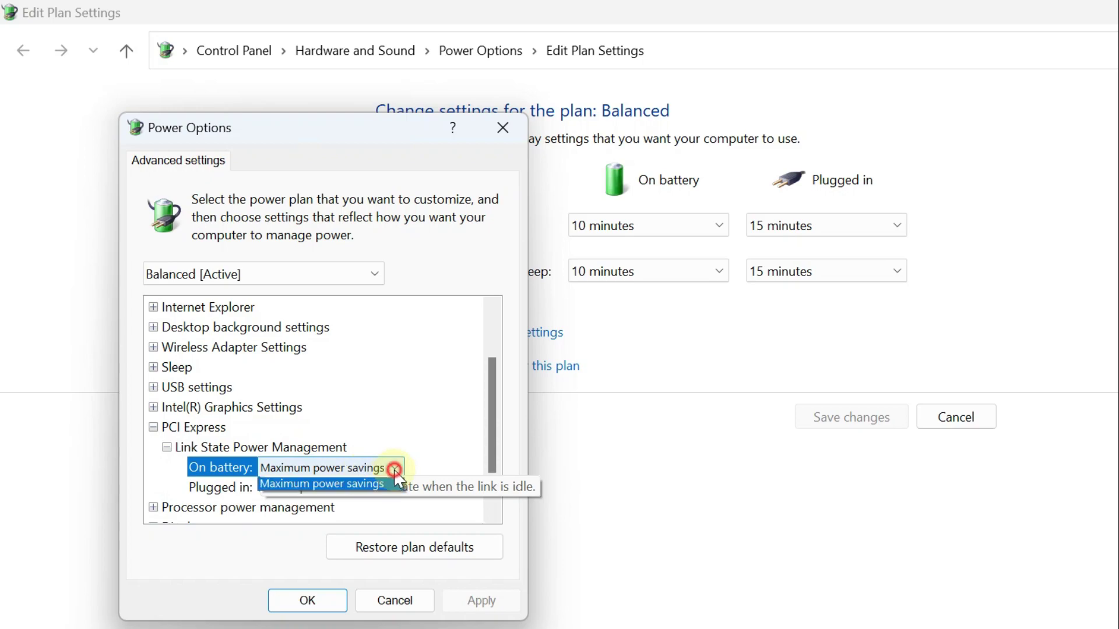
{"action": "left_click", "coordinate": [275, 488]}
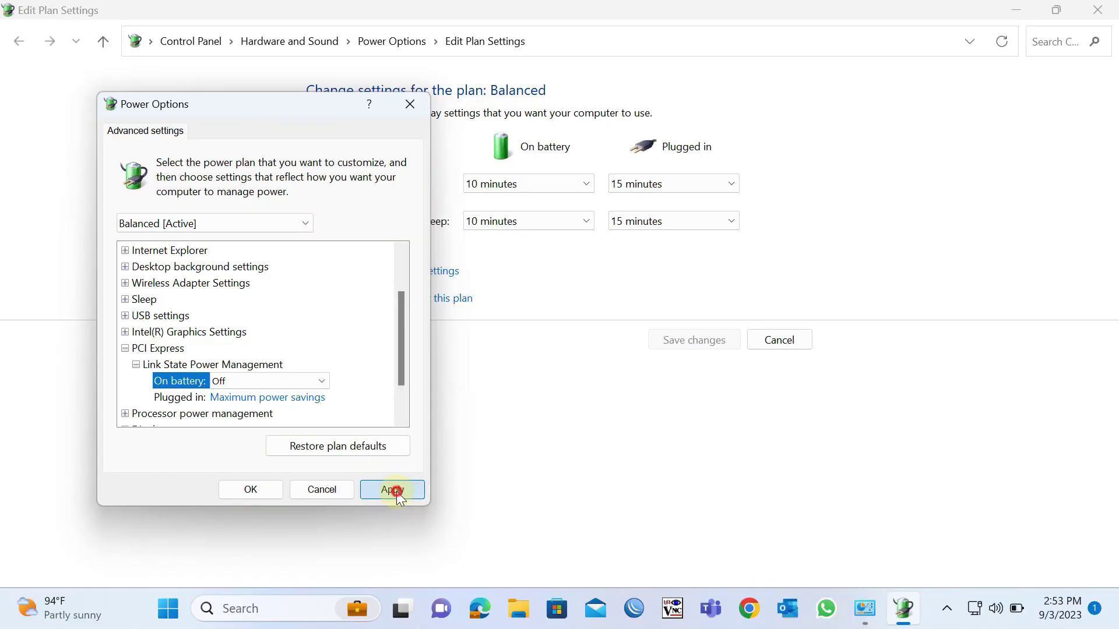
{"action": "left_click", "coordinate": [392, 490]}
{"action": "left_click", "coordinate": [251, 489]}
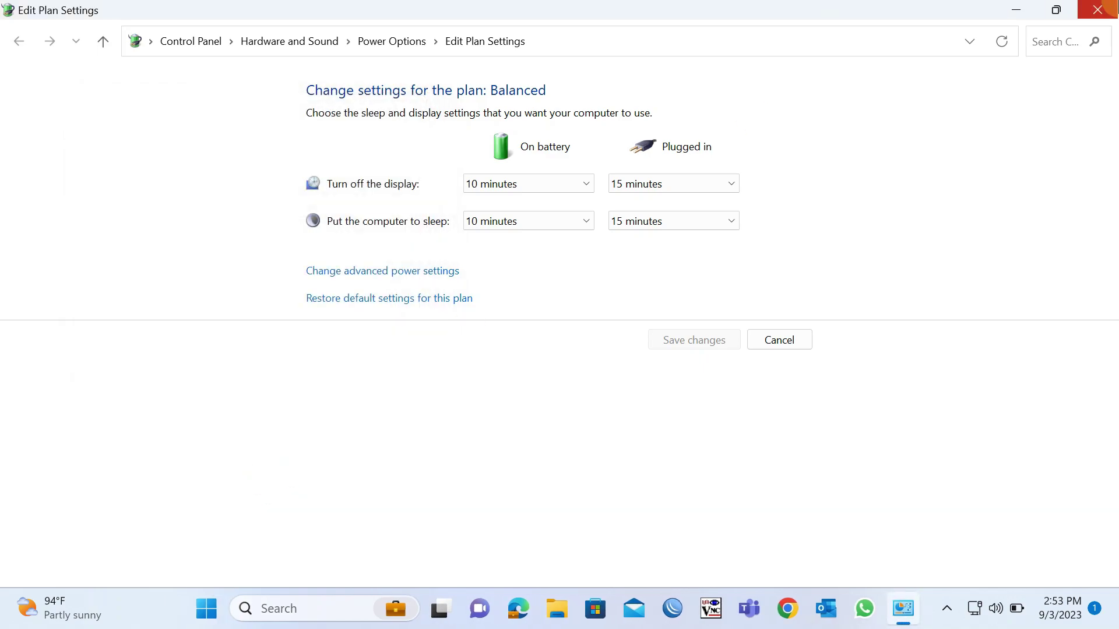
{"action": "left_click", "coordinate": [1116, 2]}
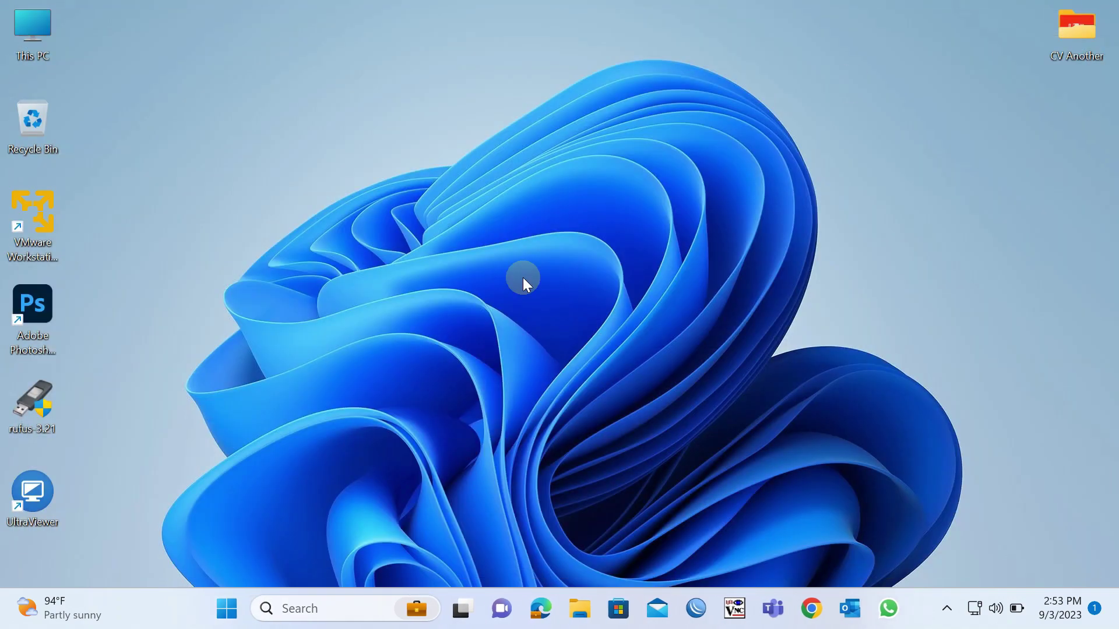
Search Windows for "disk clean", open Disk Cleanup, and choose drive C: as the drive to clean up.
{"action": "left_click", "coordinate": [322, 605]}
{"action": "type", "text": "di"}
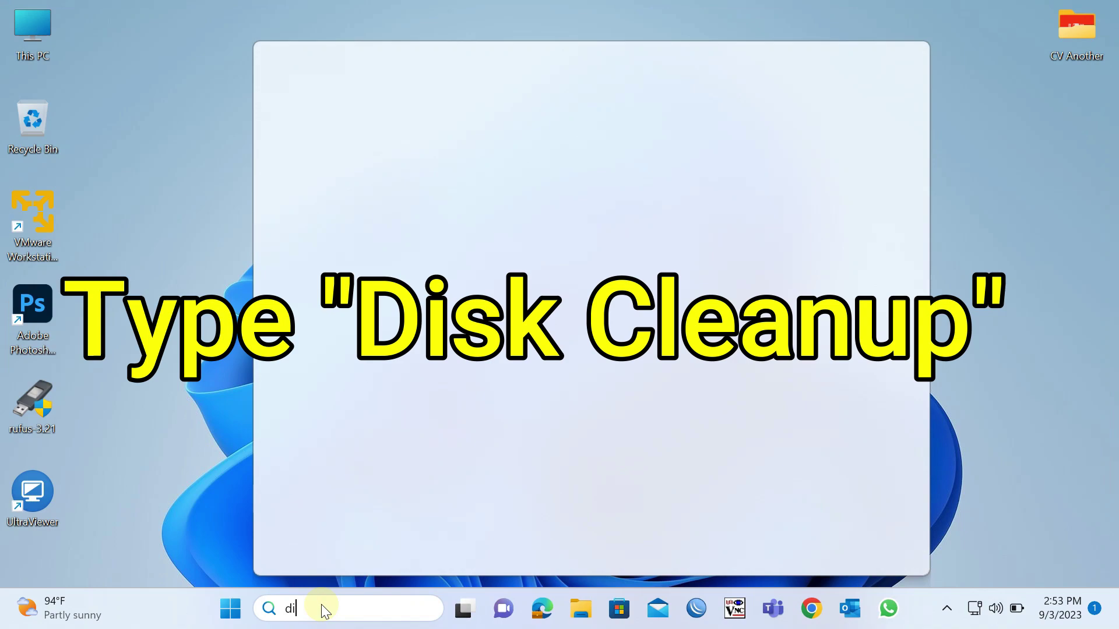
{"action": "type", "text": "sk c"}
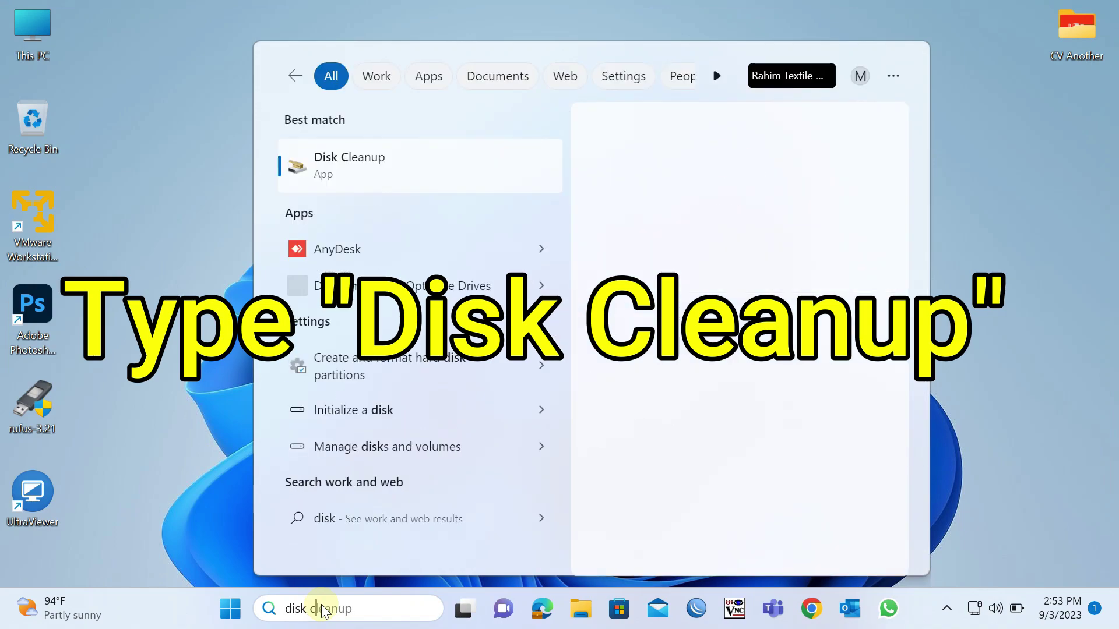
{"action": "type", "text": "lean"}
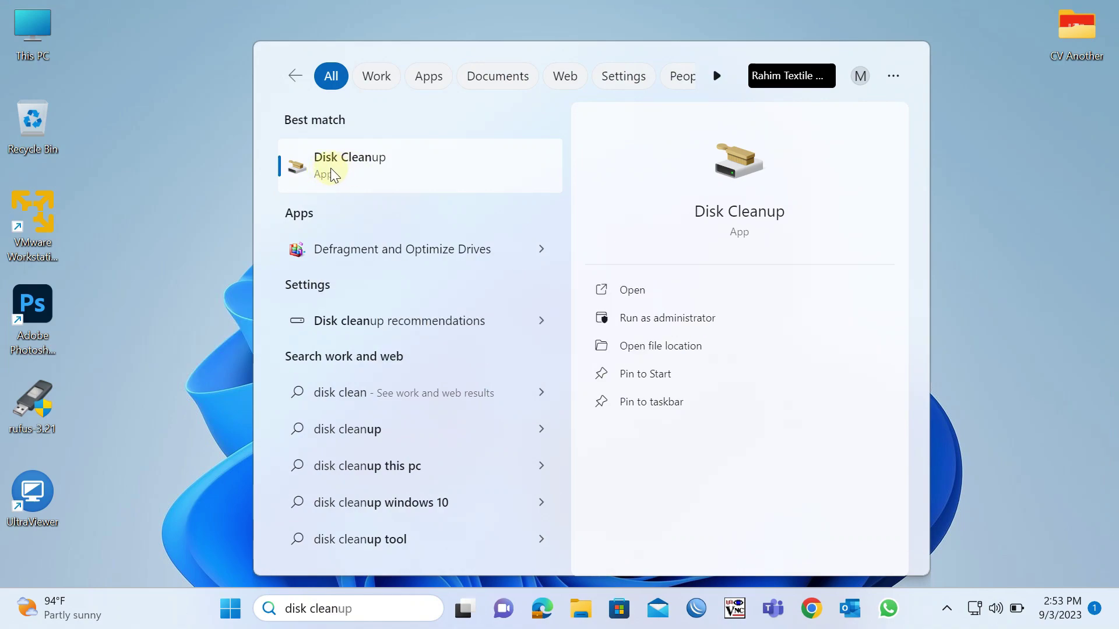
{"action": "left_click", "coordinate": [355, 170]}
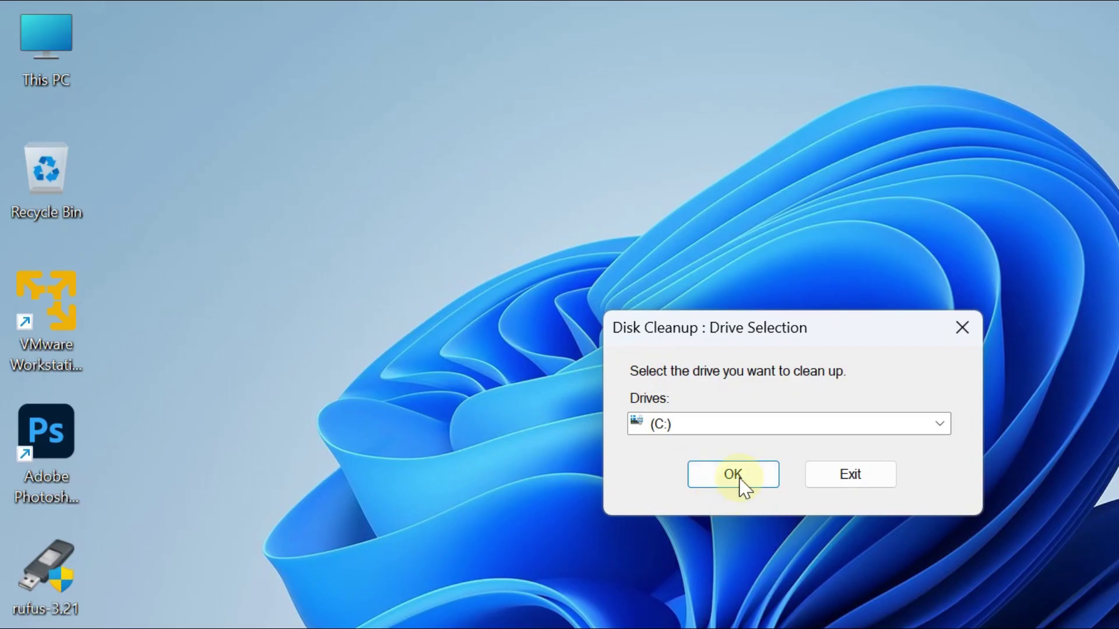
{"action": "left_click", "coordinate": [729, 479]}
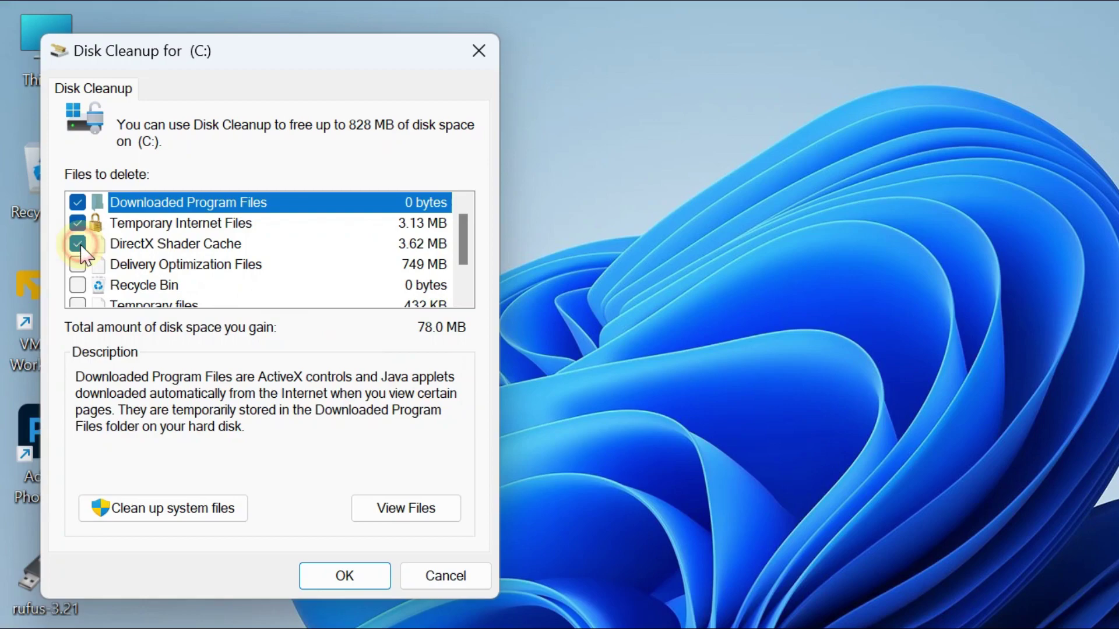
Include Delivery Optimization Files, Recycle Bin and Temporary files in the cleanup, and permanently delete all selected files.
{"action": "left_click", "coordinate": [78, 265]}
{"action": "left_click", "coordinate": [78, 285]}
{"action": "scroll", "coordinate": [77, 292], "scroll_direction": "down", "scroll_amount": 1}
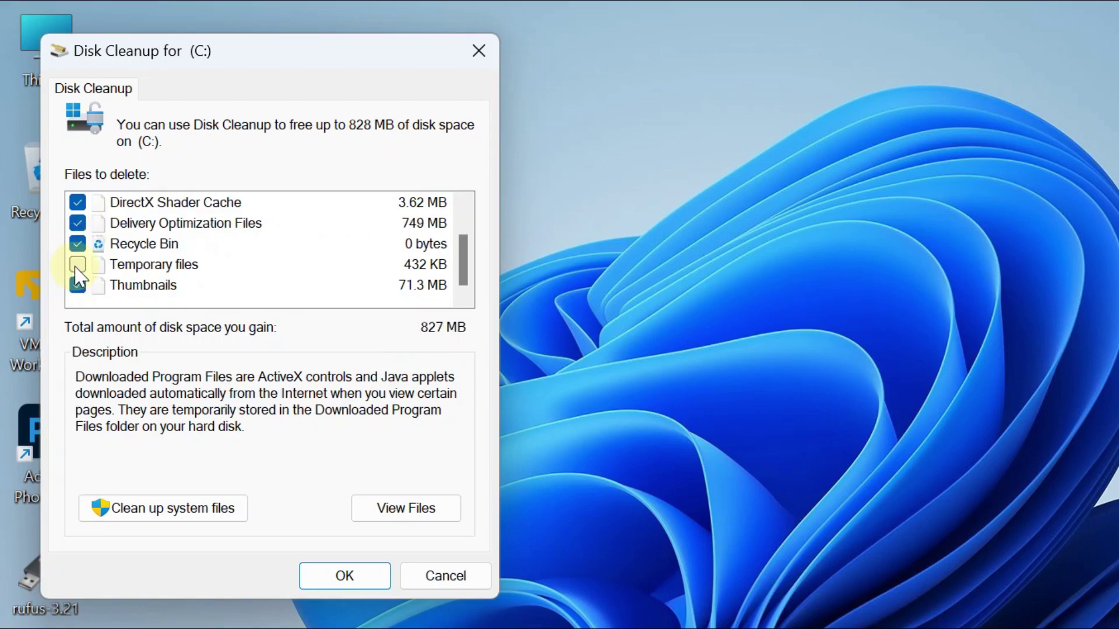
{"action": "left_click", "coordinate": [77, 265]}
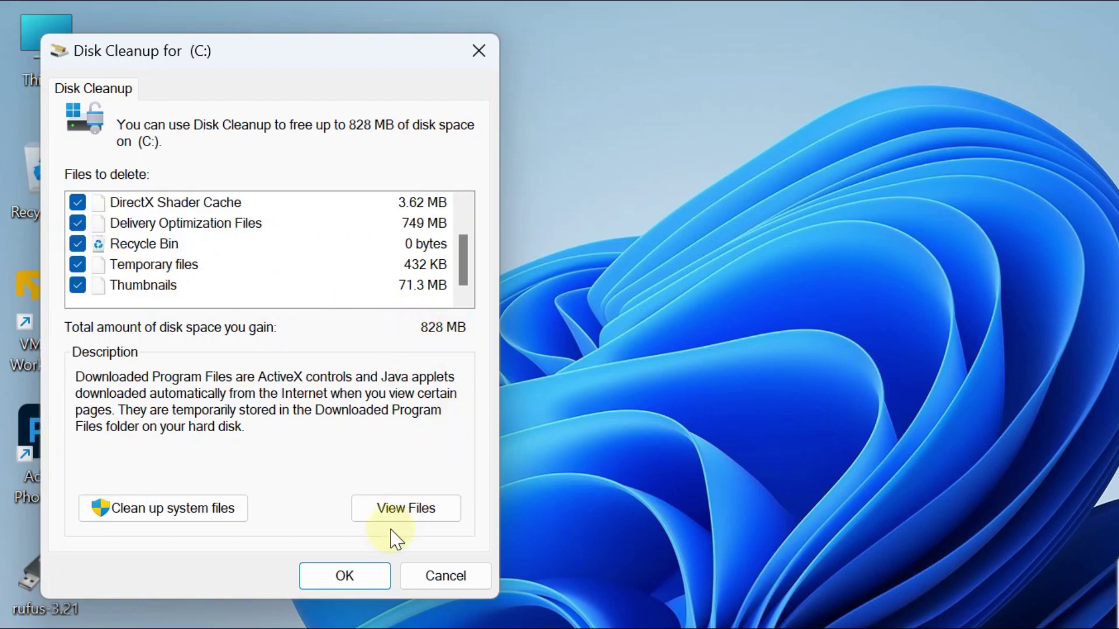
{"action": "left_click", "coordinate": [334, 587]}
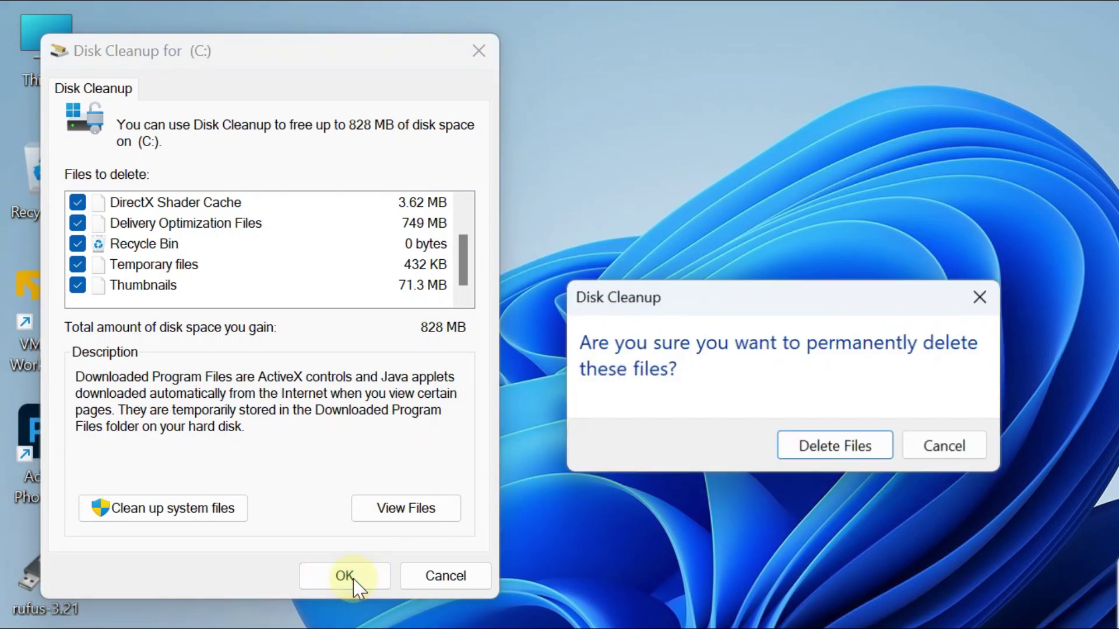
{"action": "left_click", "coordinate": [856, 447]}
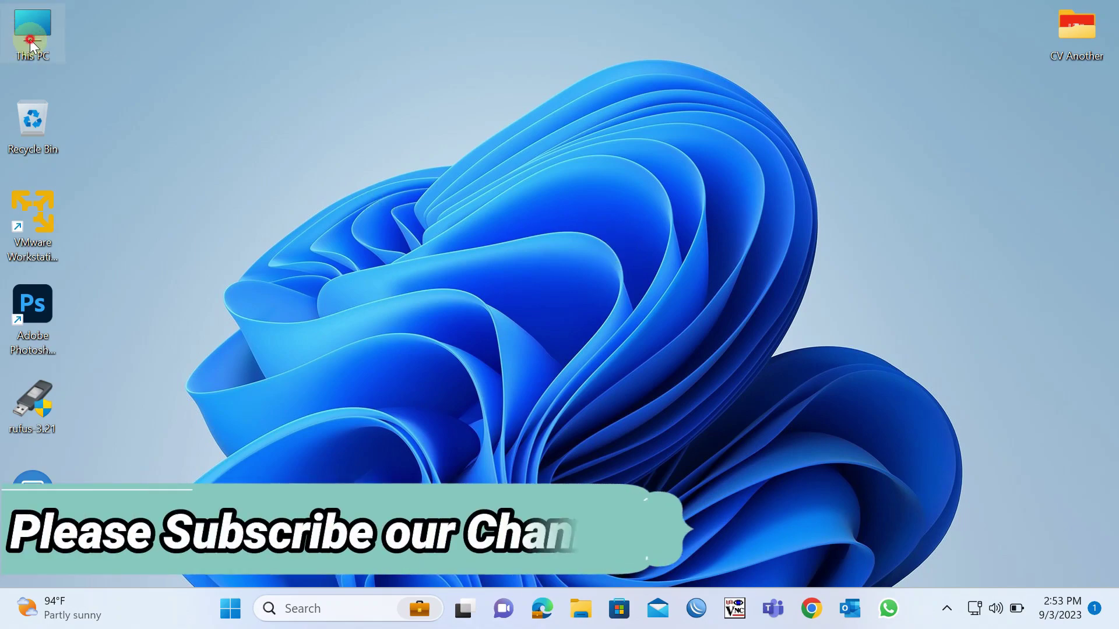
Open This PC and bring up the error checking and optimization tools in the properties of Local Disk (C:).
{"action": "double_click", "coordinate": [30, 39]}
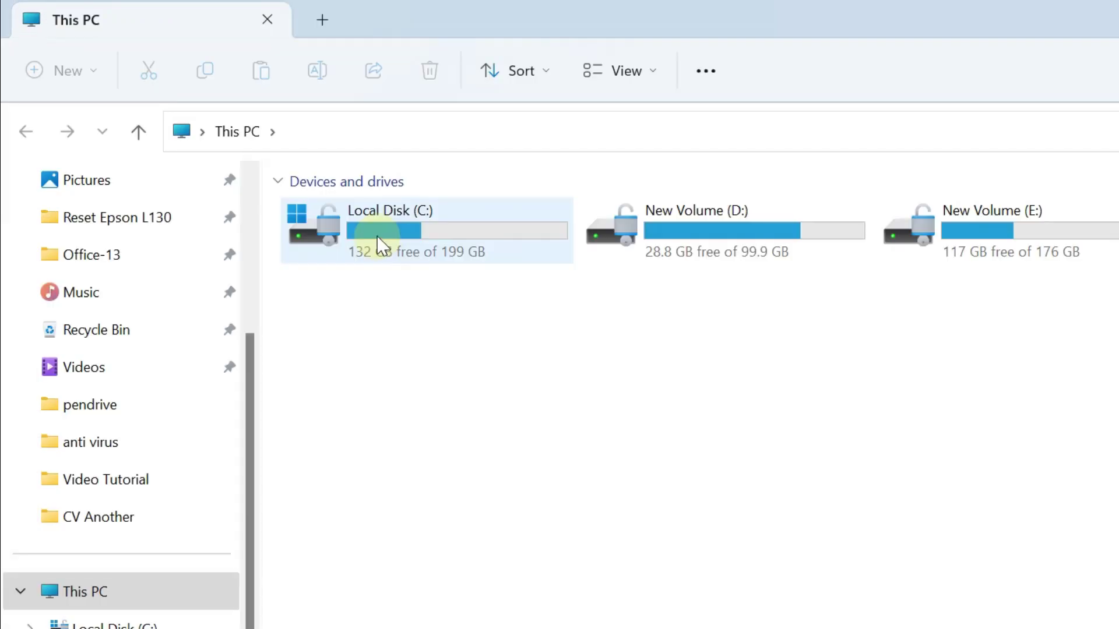
{"action": "left_click", "coordinate": [270, 179]}
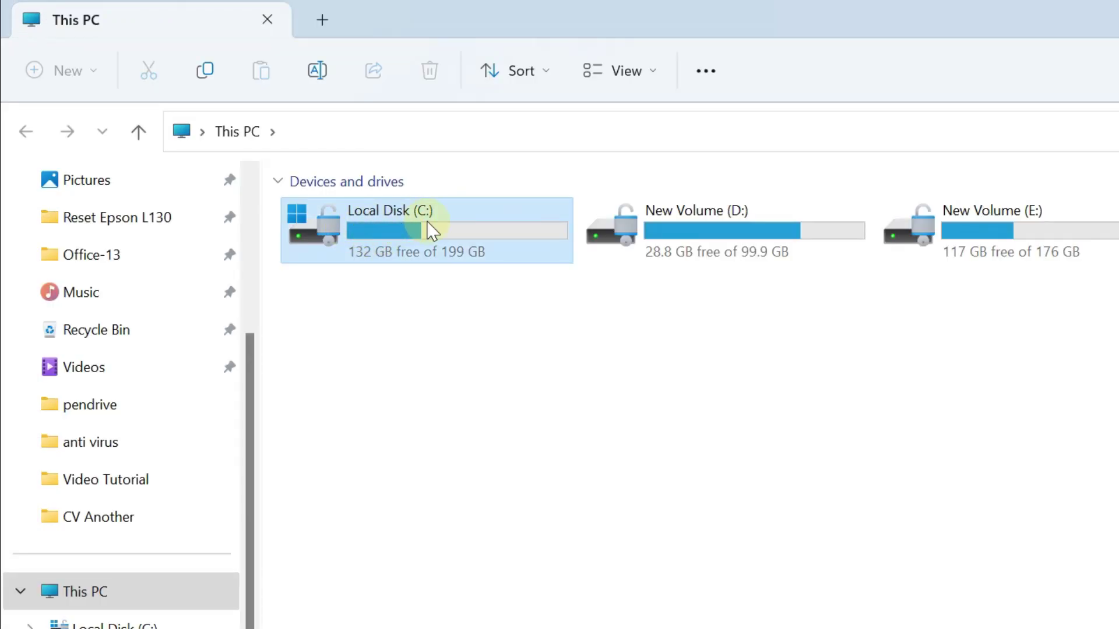
{"action": "right_click", "coordinate": [358, 218]}
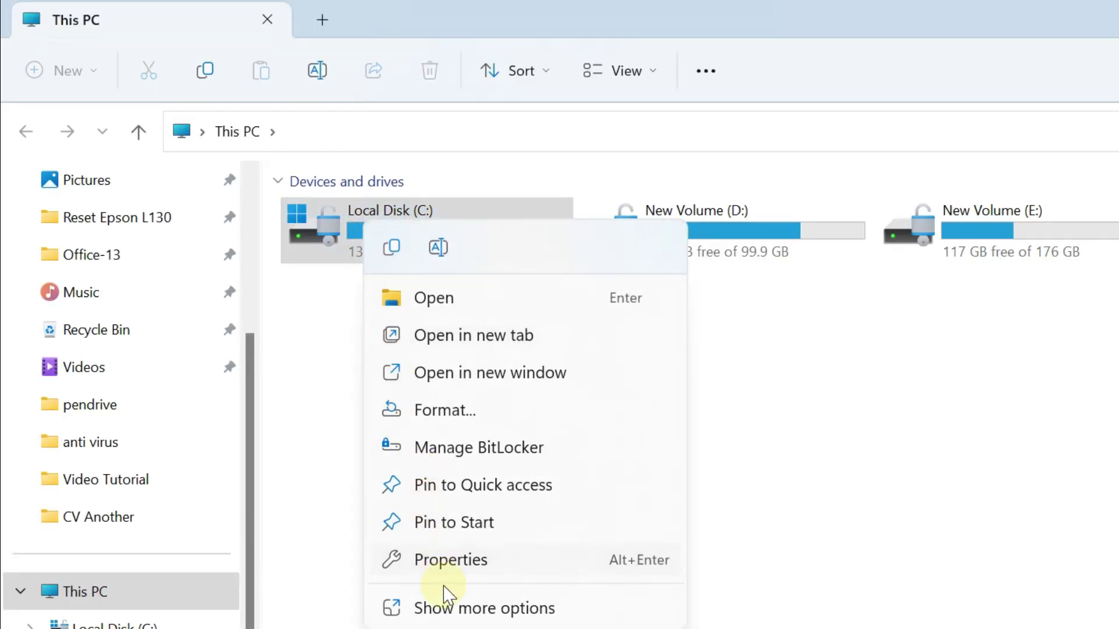
{"action": "left_click", "coordinate": [448, 605]}
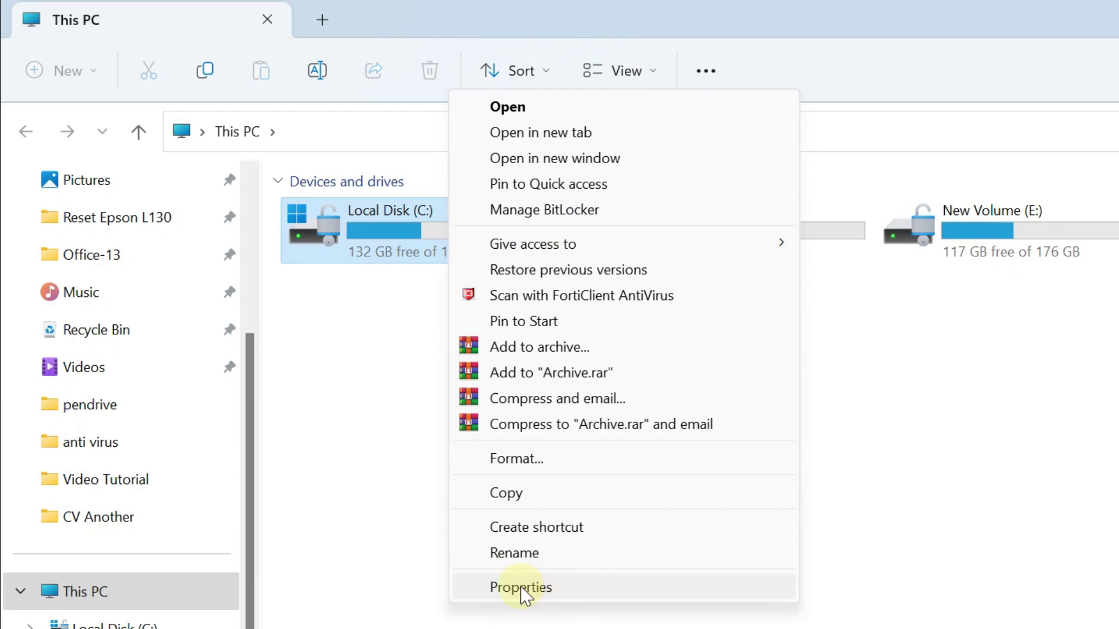
{"action": "left_click", "coordinate": [522, 589]}
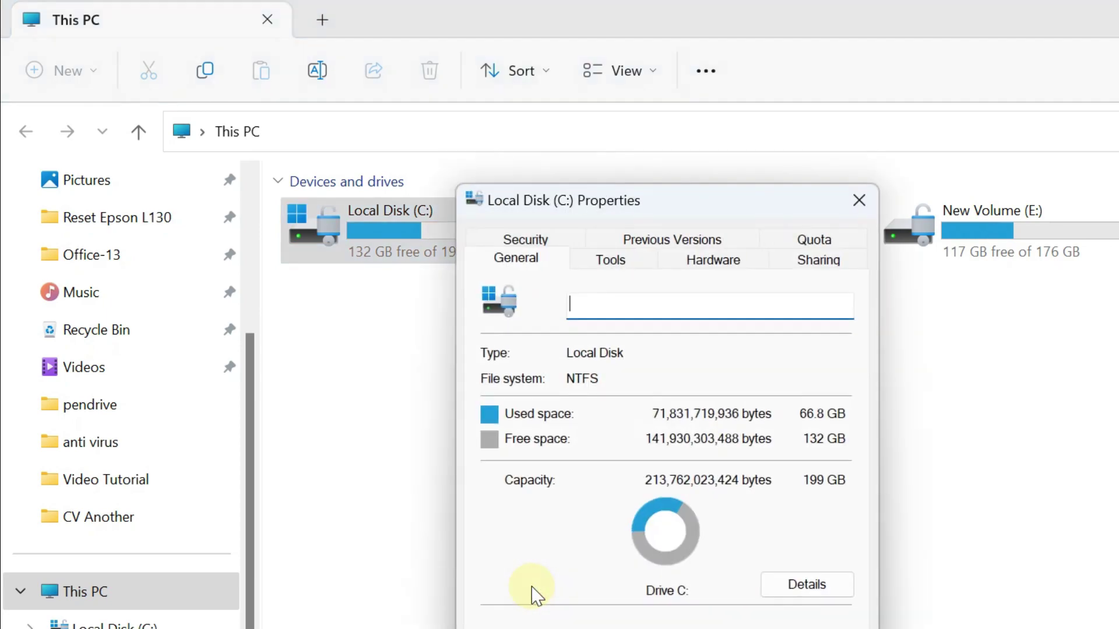
{"action": "left_click", "coordinate": [609, 261]}
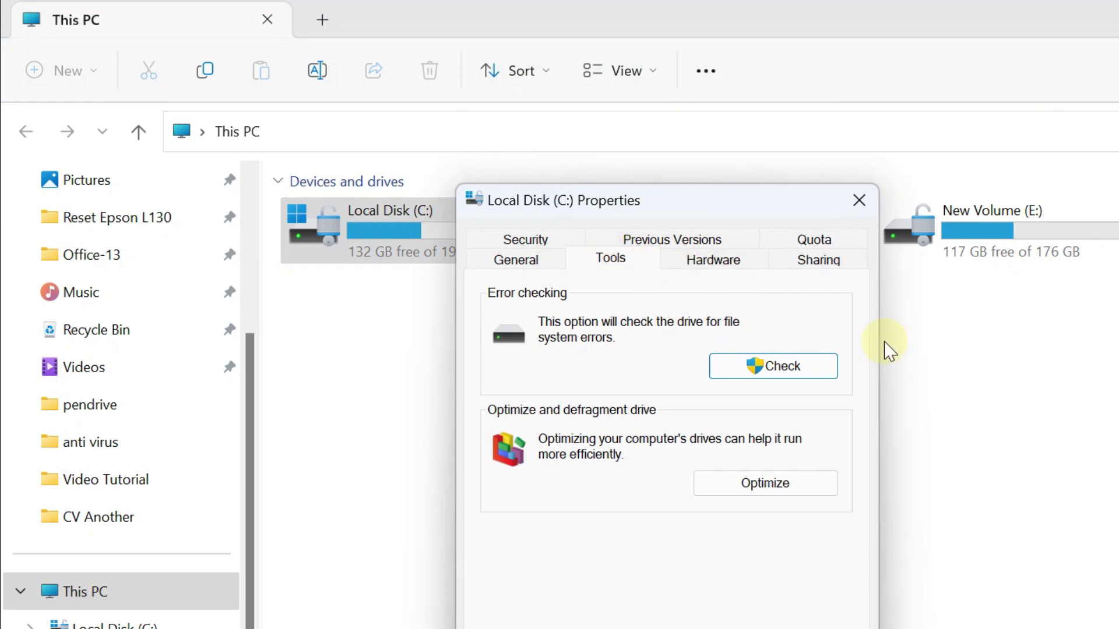
Scan drive C: for file system errors, dismiss the scan result and drive properties, and return to the desktop.
{"action": "left_click", "coordinate": [784, 373]}
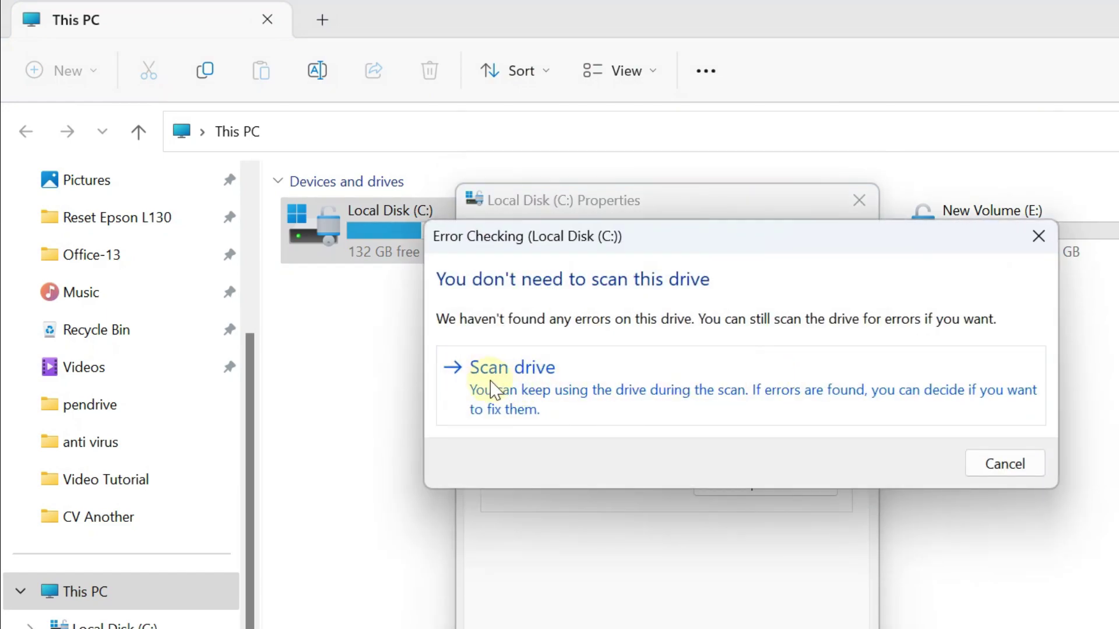
{"action": "left_click", "coordinate": [520, 389]}
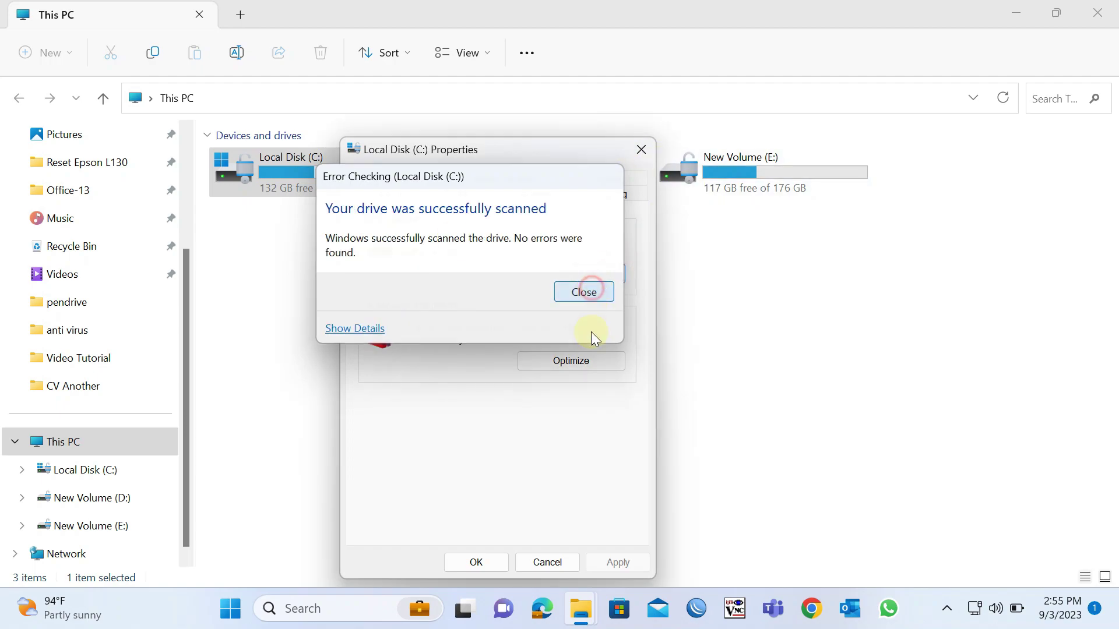
{"action": "left_click", "coordinate": [592, 292]}
{"action": "left_click", "coordinate": [483, 563]}
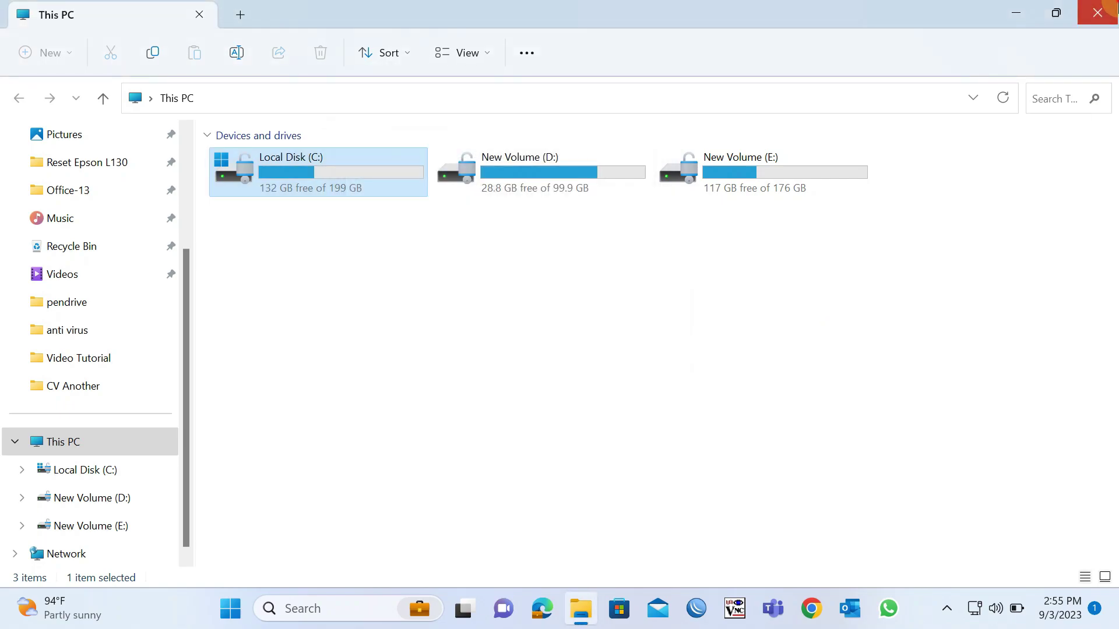
{"action": "key", "text": "super+d"}
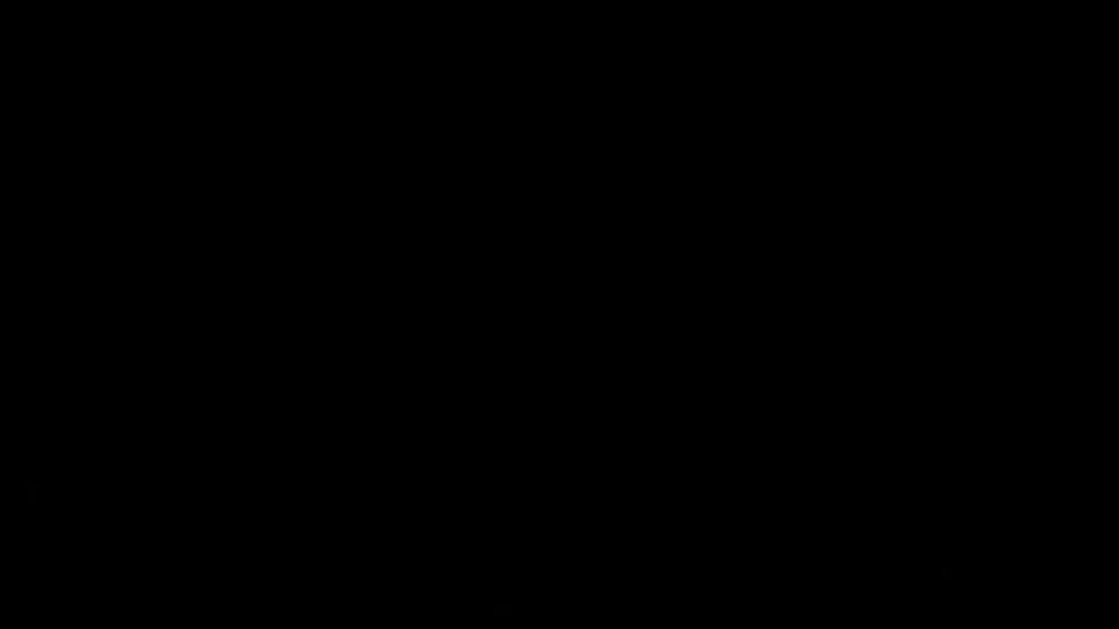